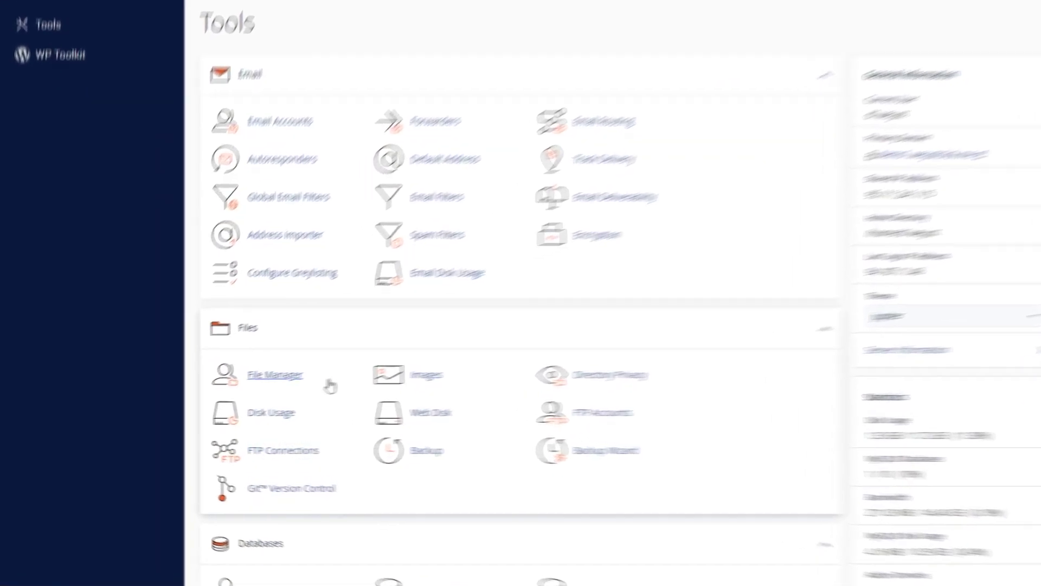
Open File Manager and enter public_html, which contains wordpress-6.1.1.zip.
click(340, 365)
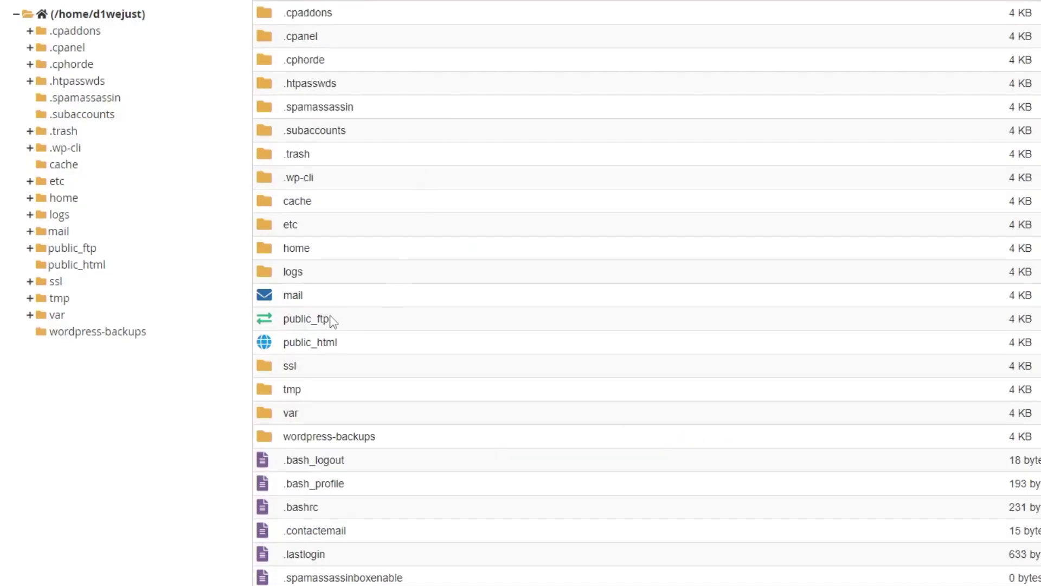
click(271, 347)
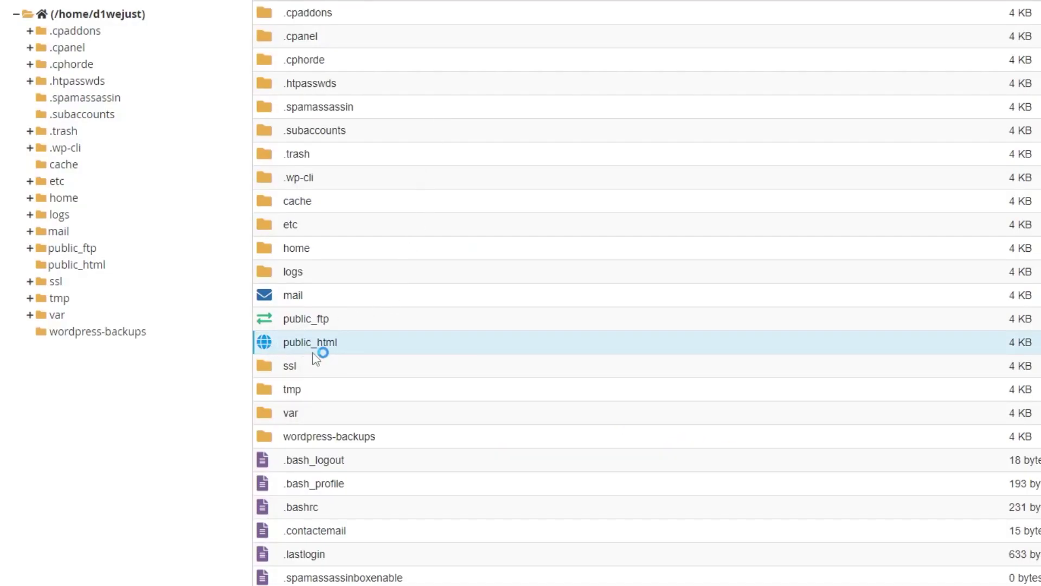
double_click(269, 348)
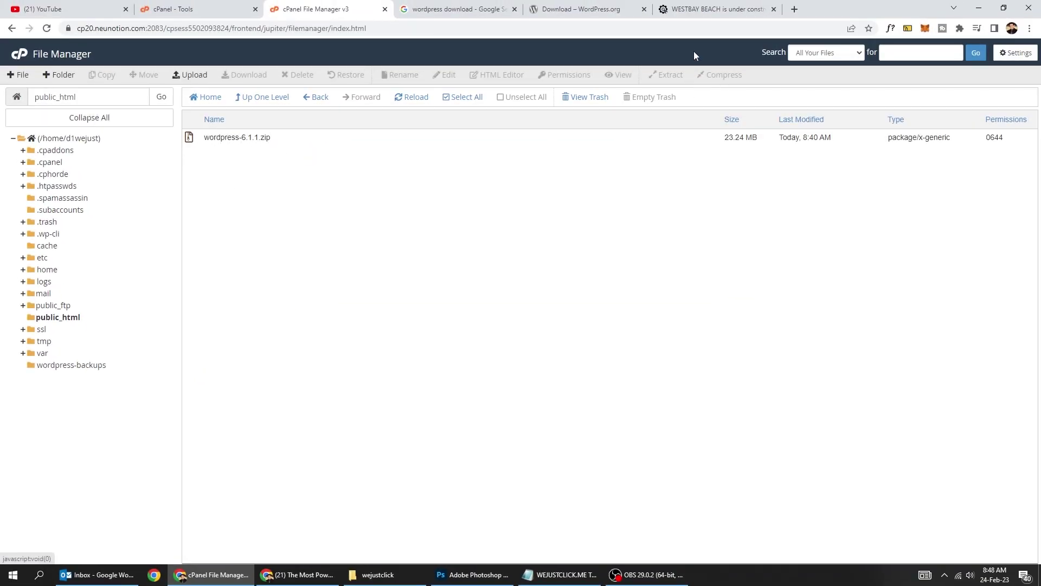
click(458, 9)
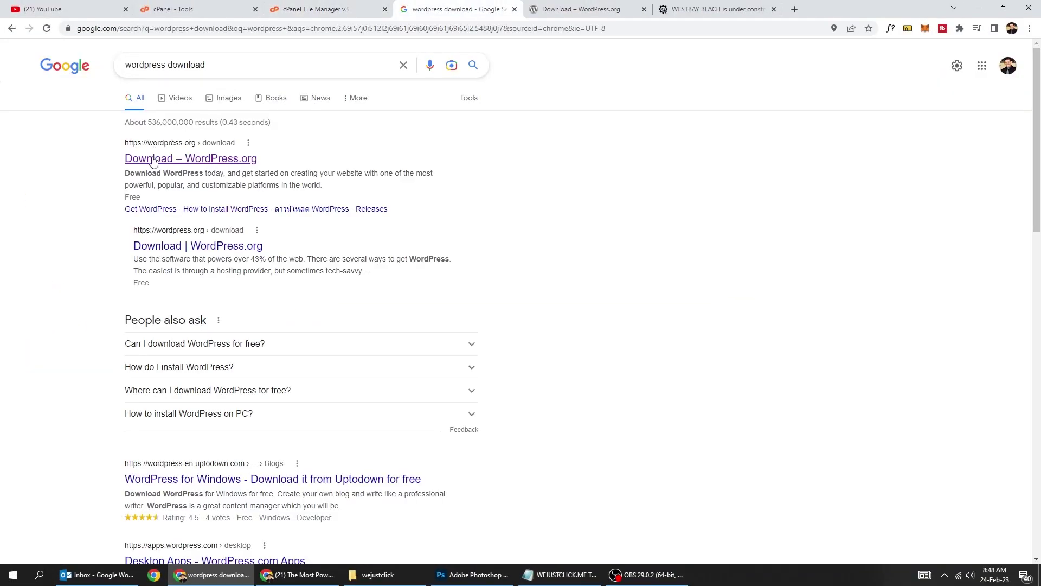
click(577, 10)
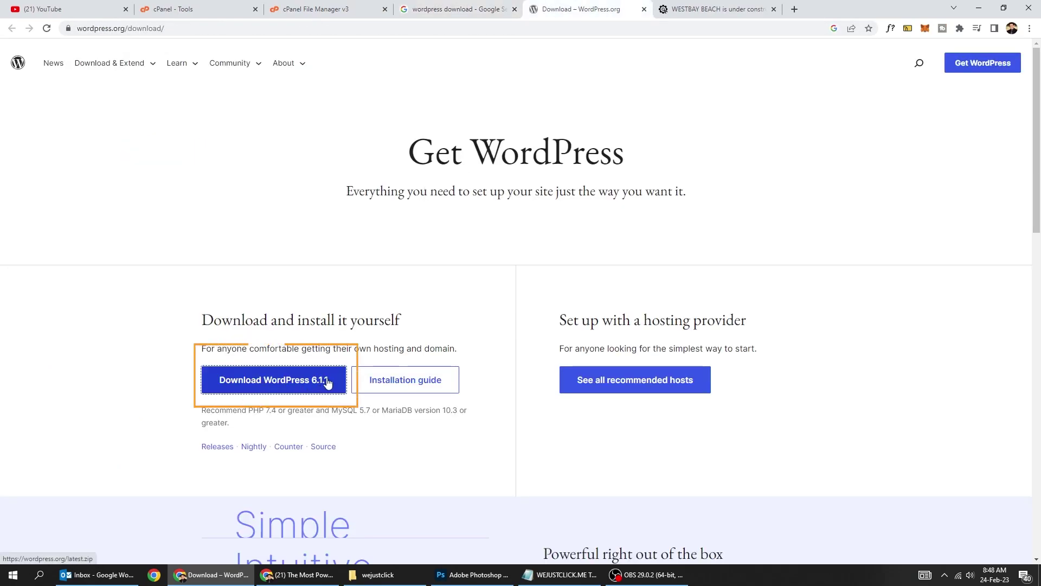
click(315, 9)
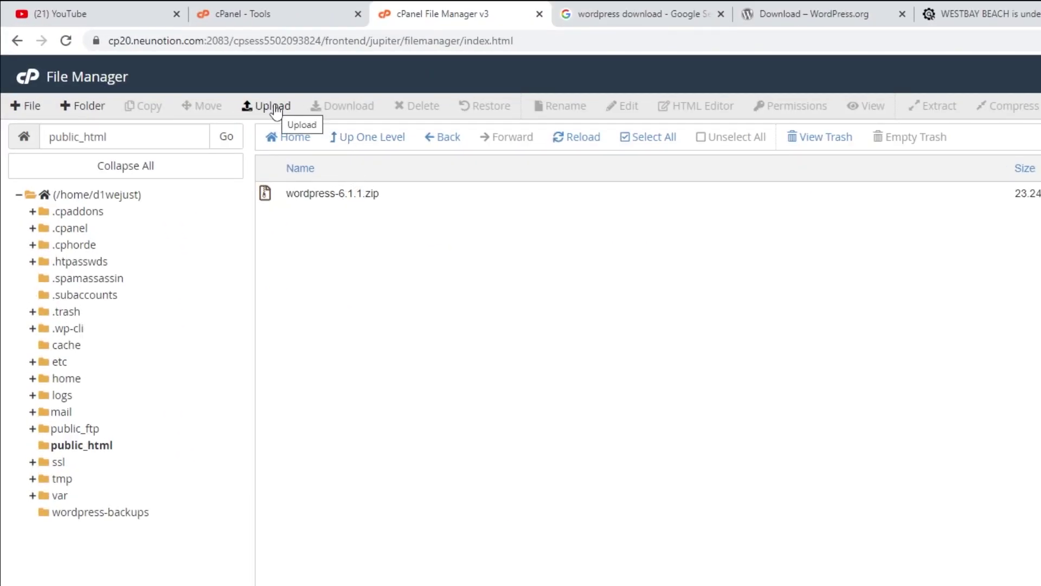
Extract wordpress-6.1.1.zip into /public_html, producing a wordpress folder.
click(271, 106)
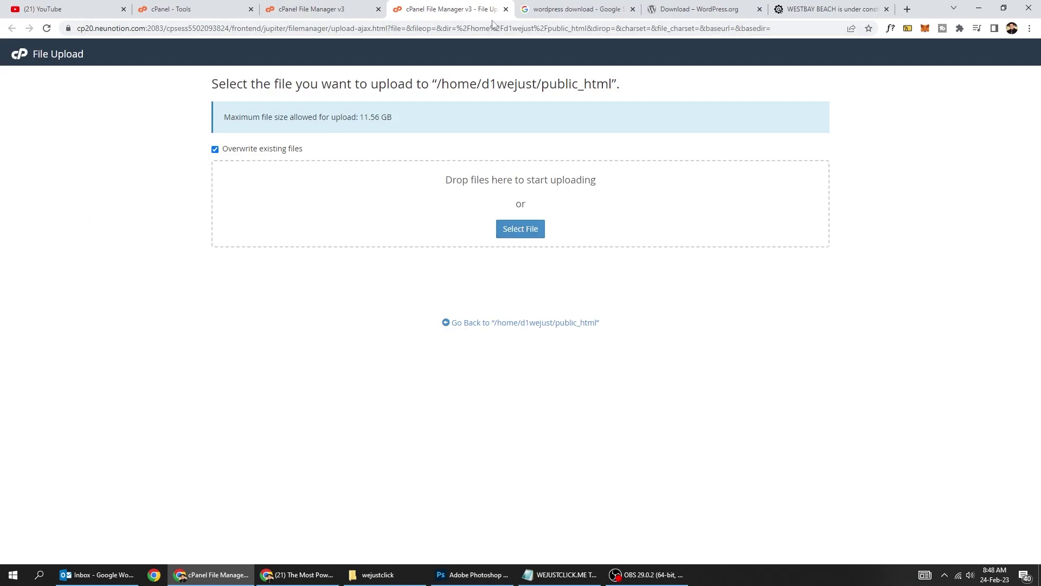
click(505, 10)
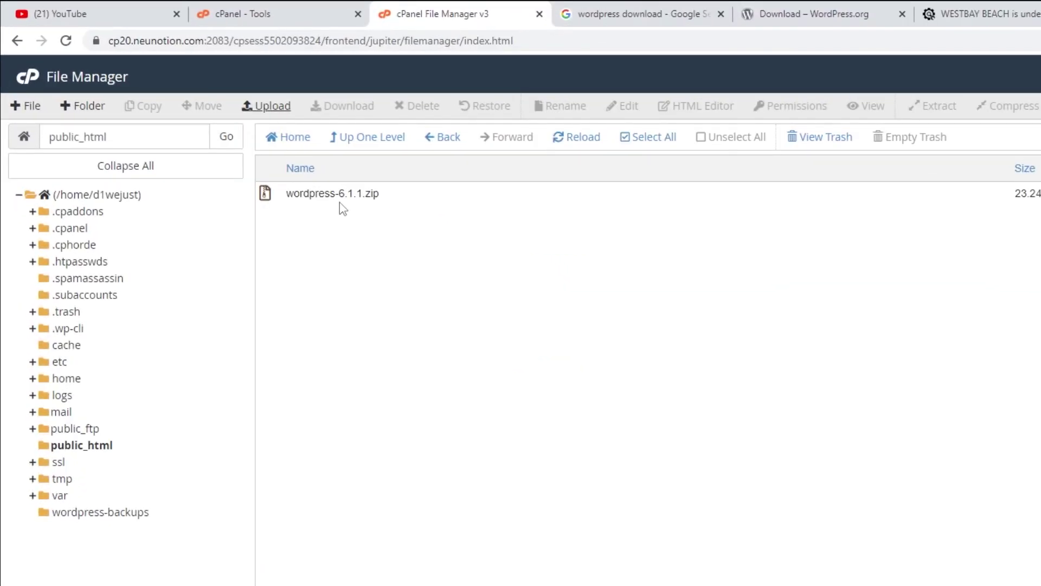
click(236, 136)
right_click(334, 195)
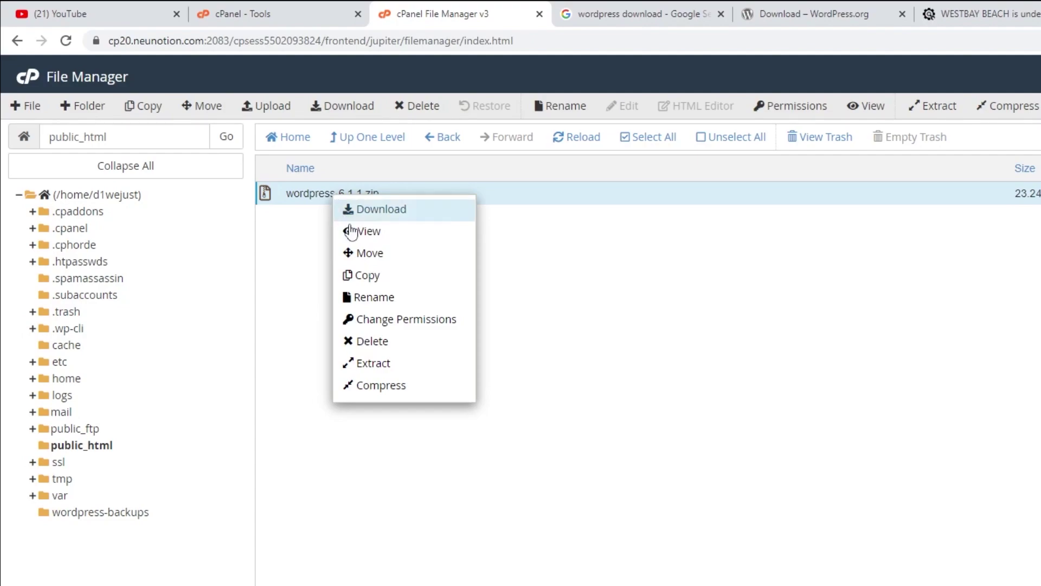
click(386, 363)
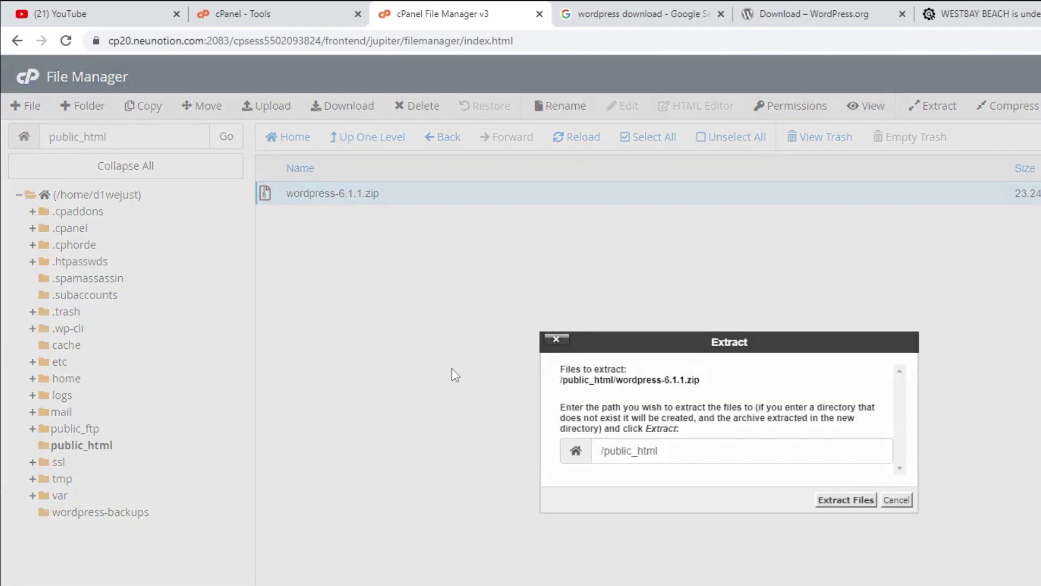
click(846, 500)
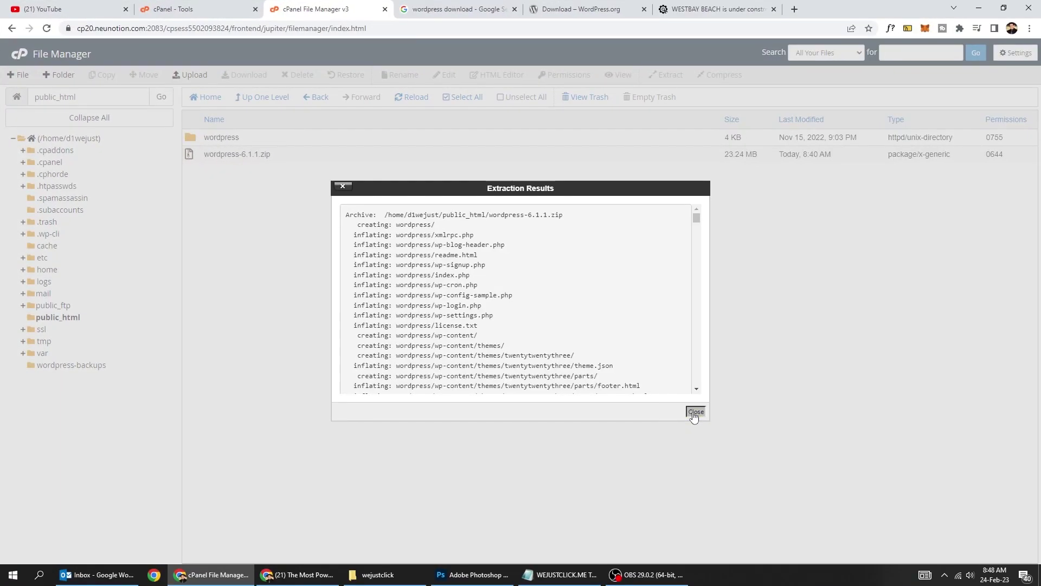
Delete wordpress-6.1.1.zip permanently, skipping the trash.
click(693, 415)
click(189, 156)
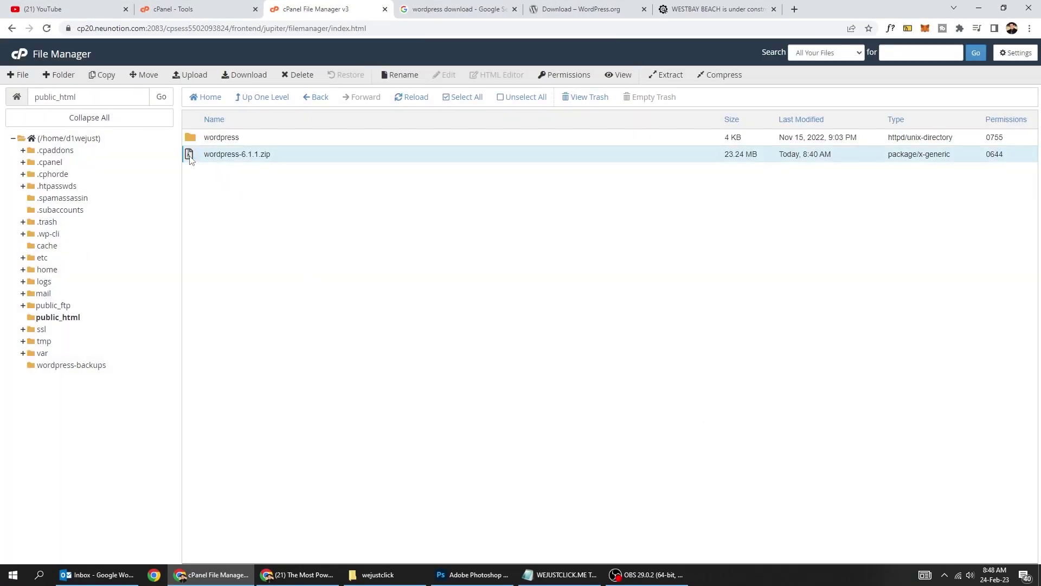
click(297, 75)
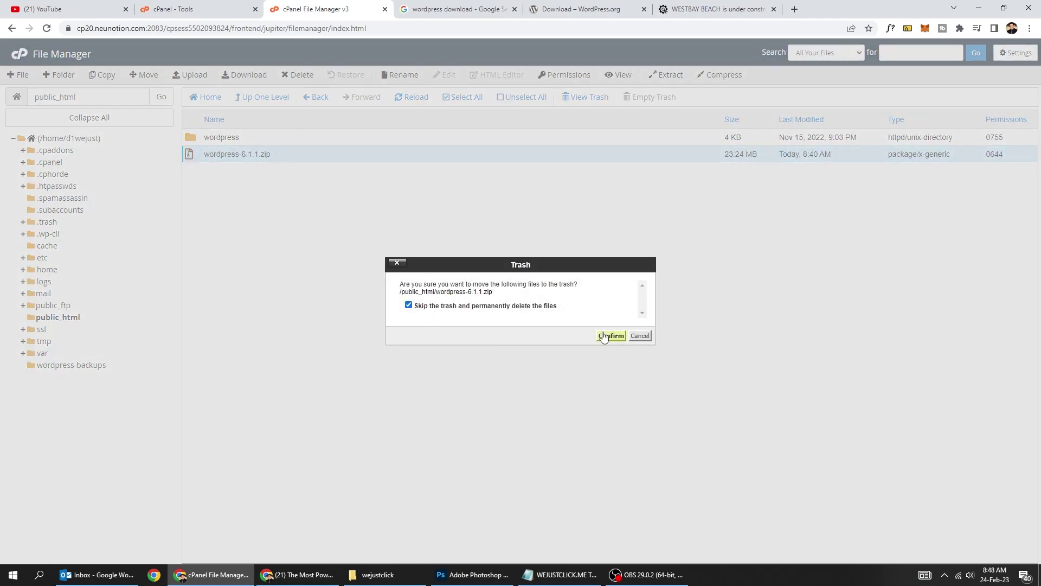
click(604, 337)
click(190, 139)
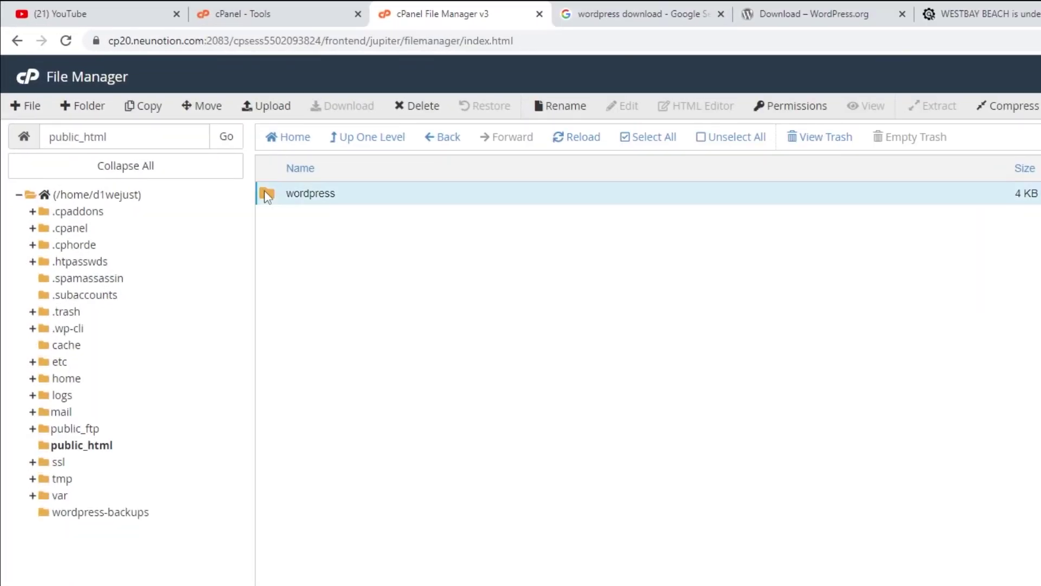
Move all files from the wordpress folder up into public_html.
double_click(267, 195)
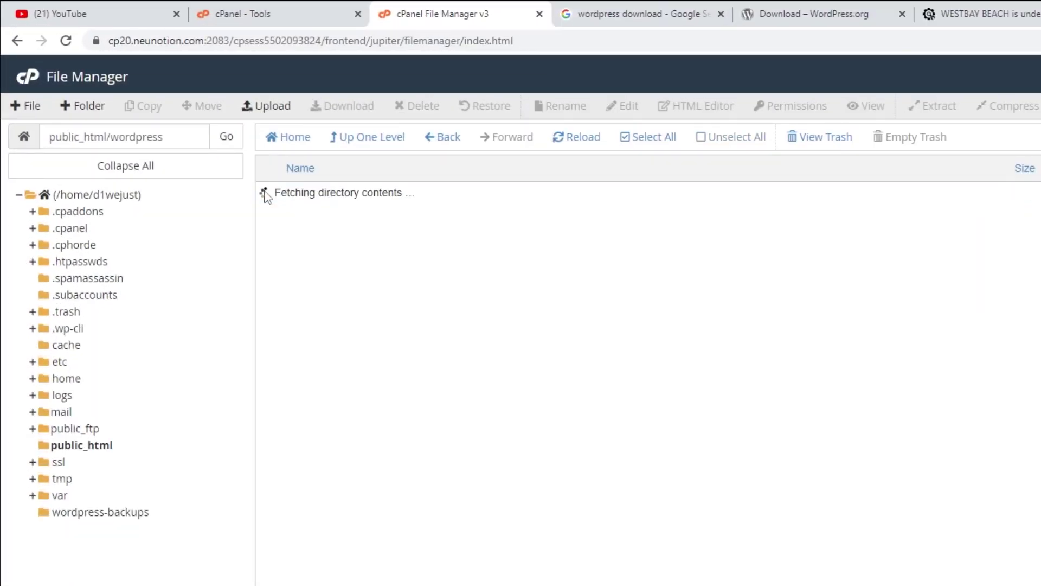
click(641, 138)
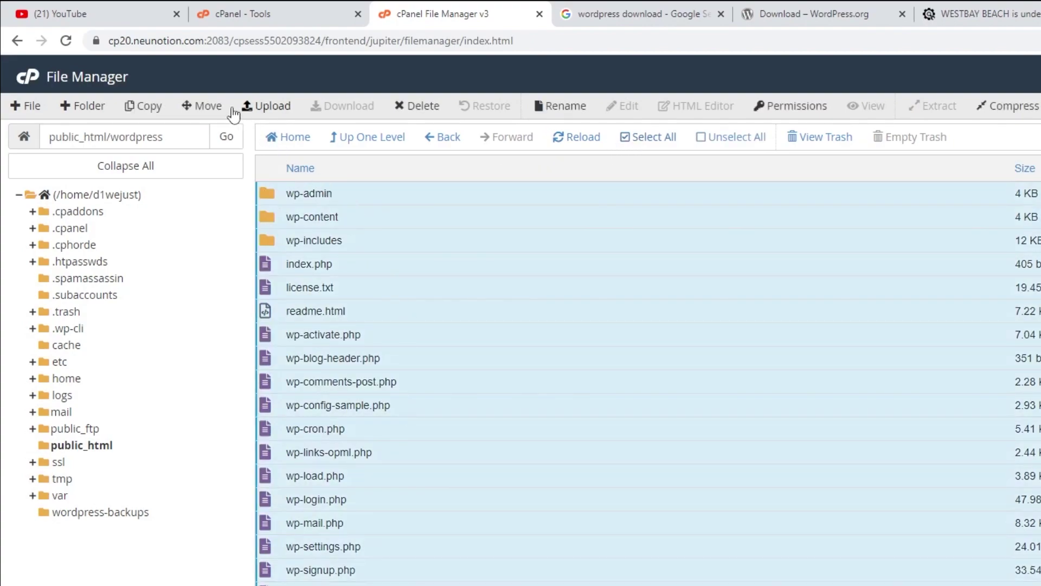
click(209, 106)
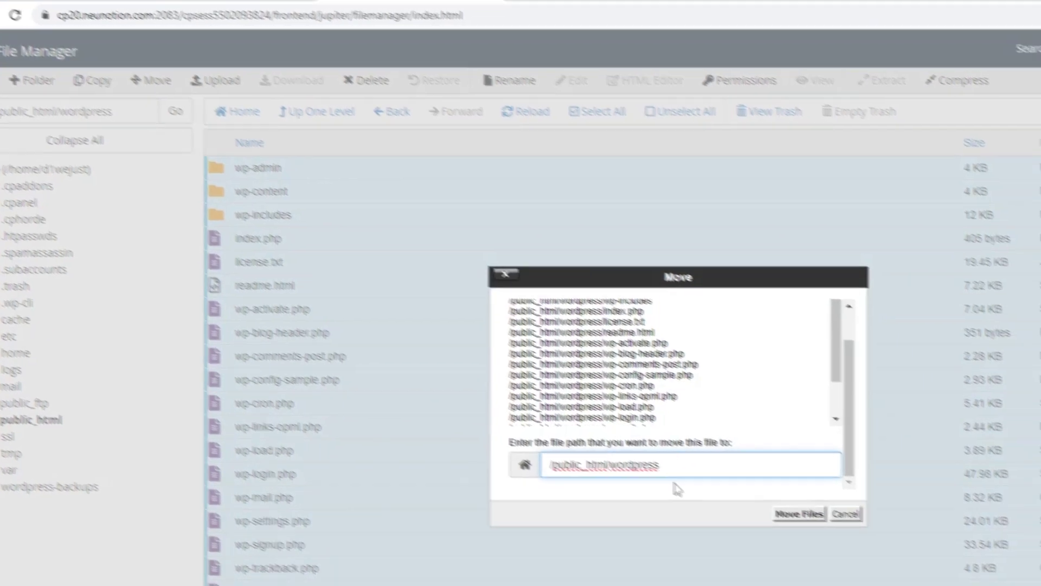
key(BackSpace)
key(BackSpace)
key(BackSpace)
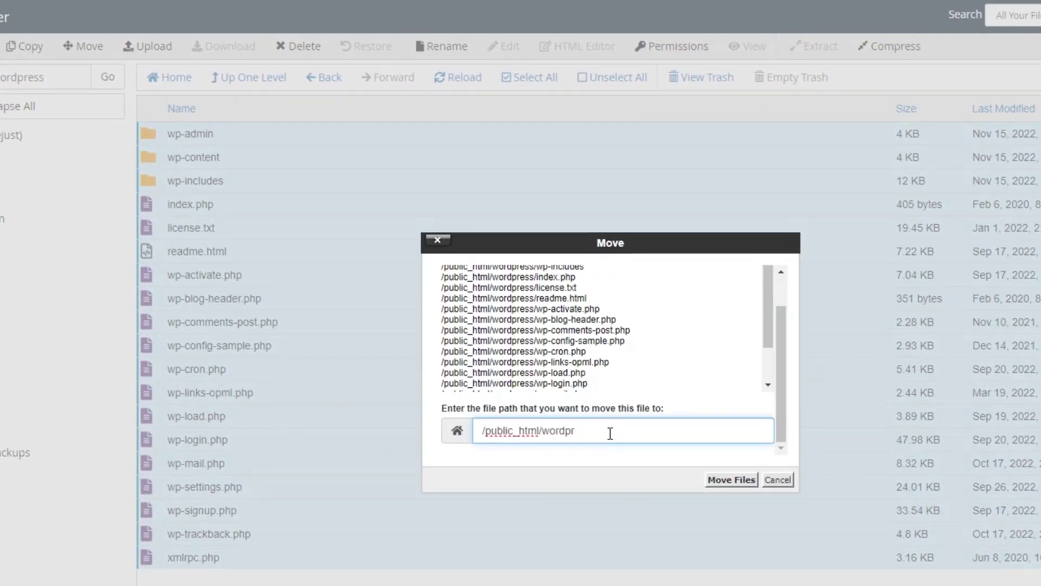
key(BackSpace)
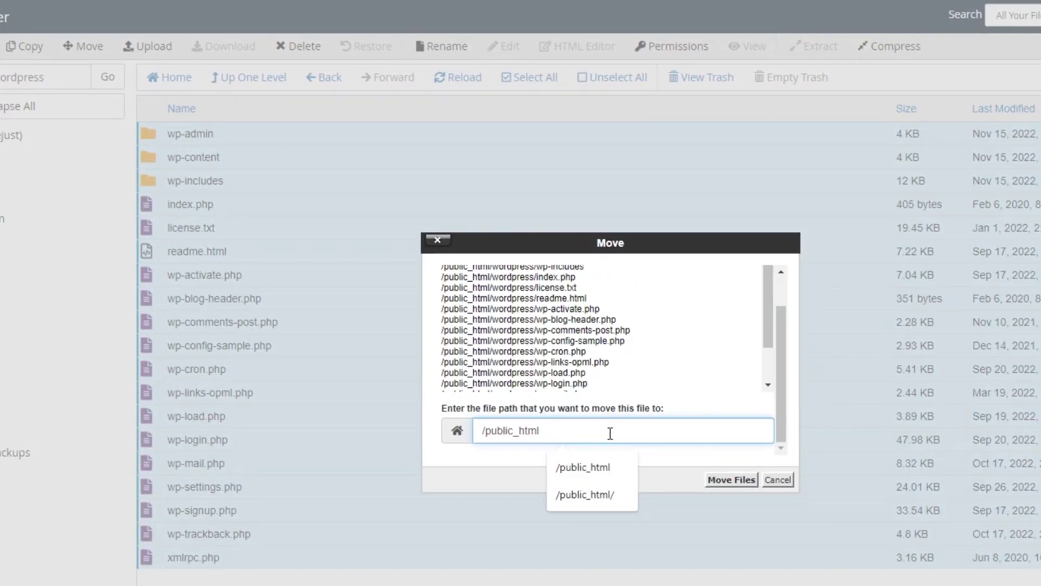
click(732, 479)
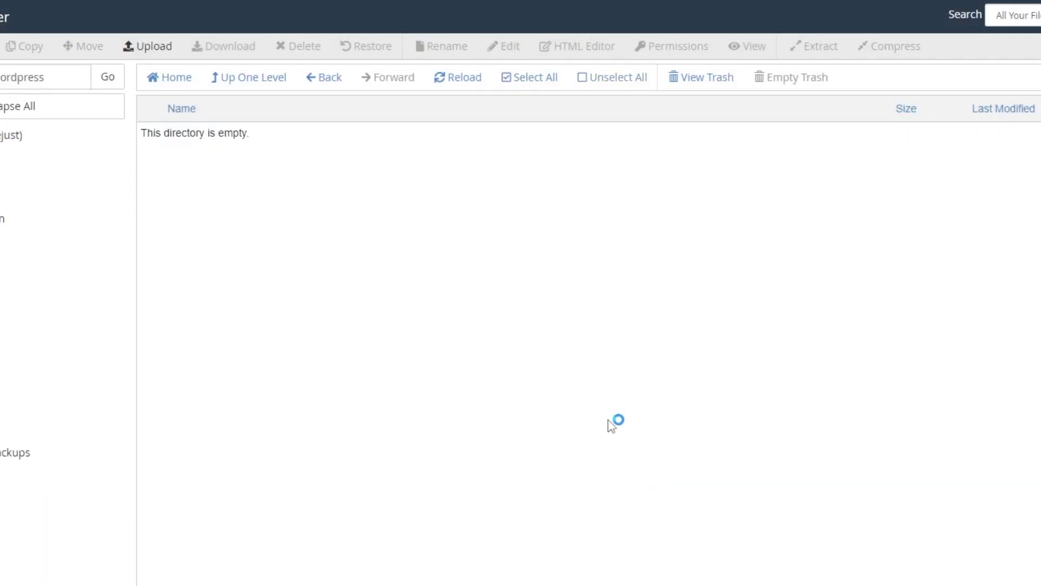
Send the now-empty wordpress folder to the trash.
click(250, 82)
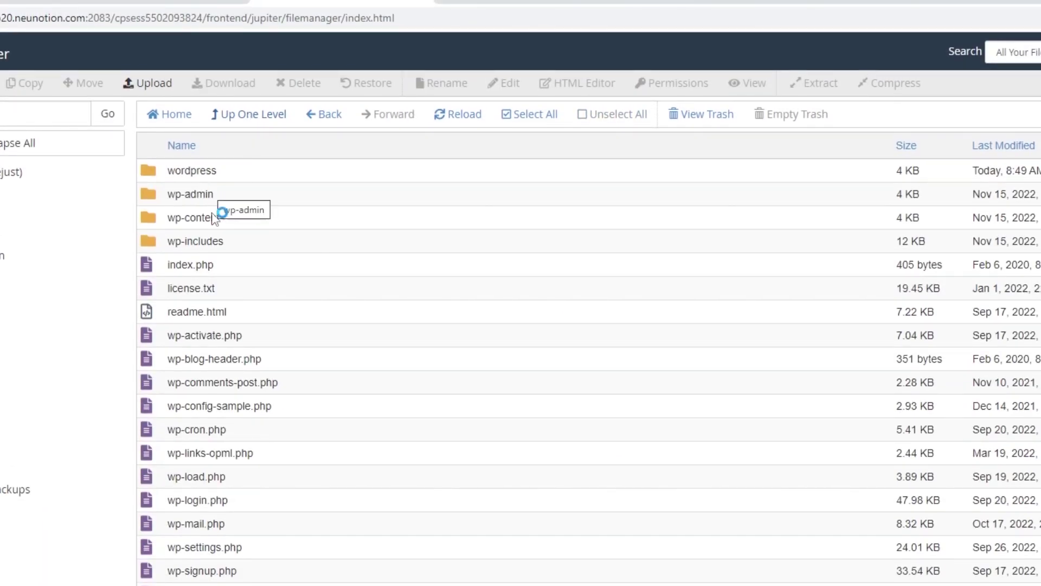
click(156, 174)
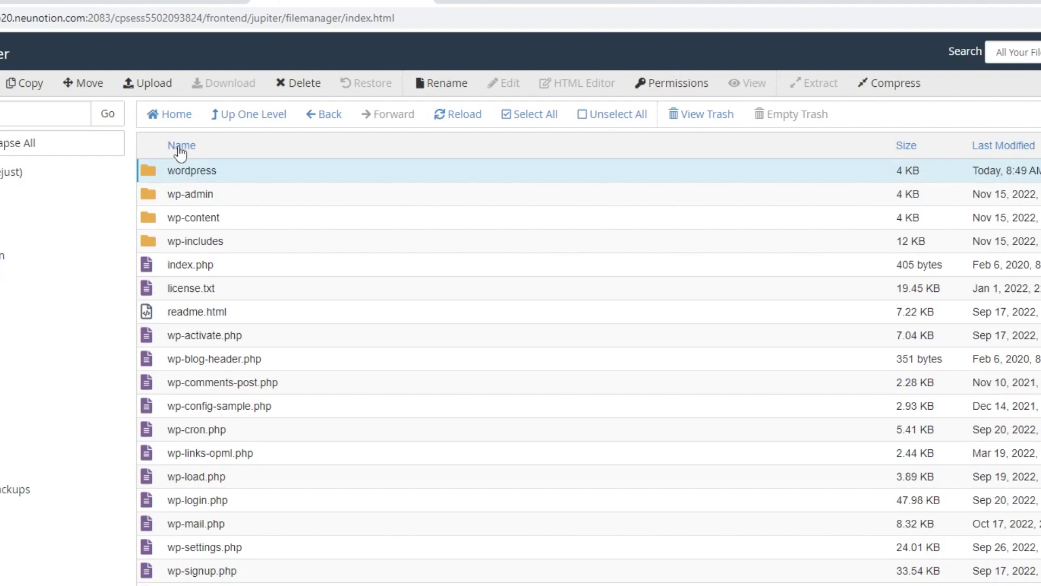
click(293, 87)
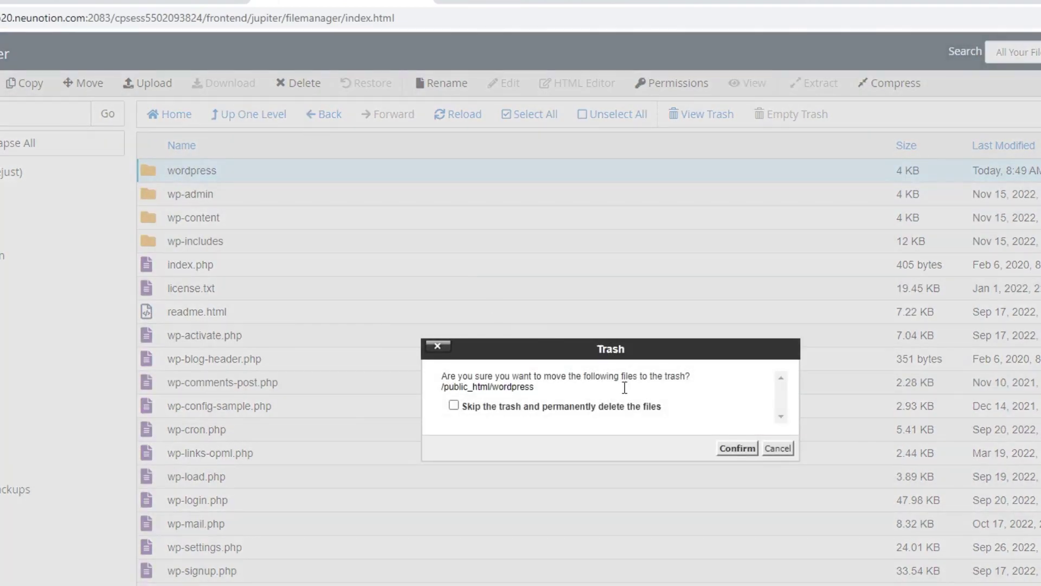
click(733, 449)
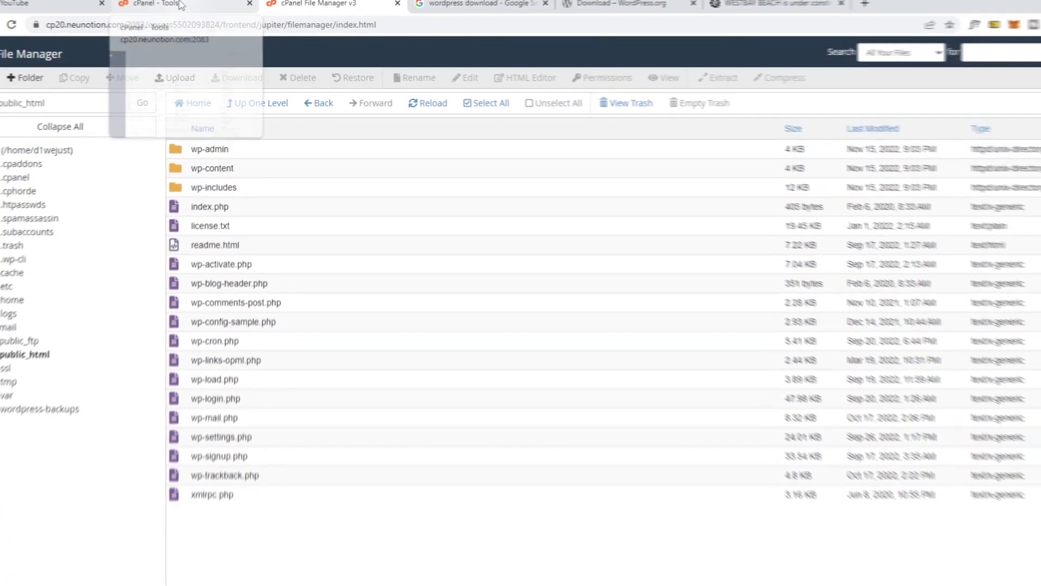
Launch the MySQL Database Wizard from the cPanel tools page.
click(195, 9)
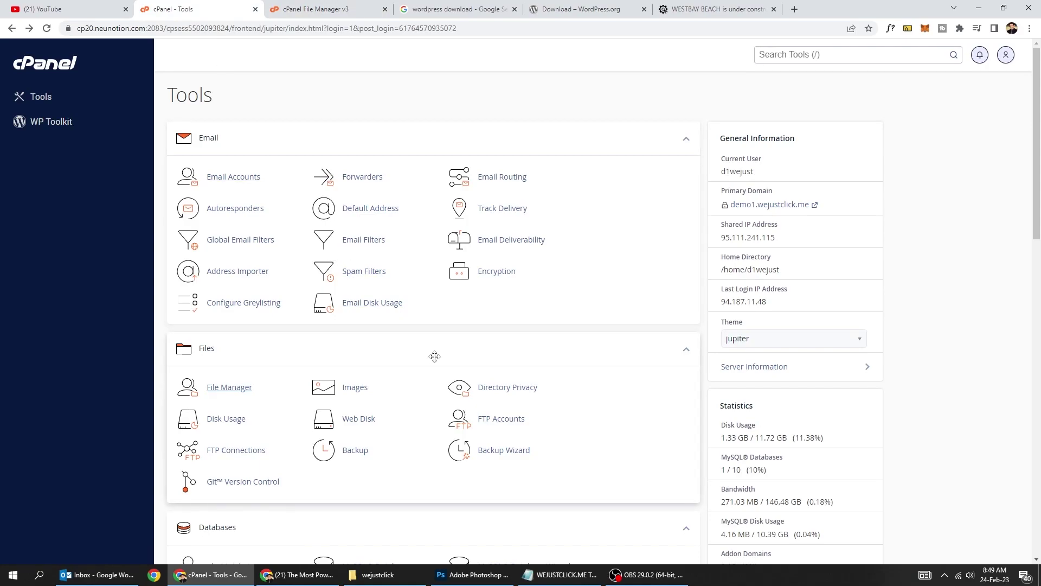
scroll(434, 356, down, 3)
scroll(438, 361, down, 1)
scroll(392, 334, down, 1)
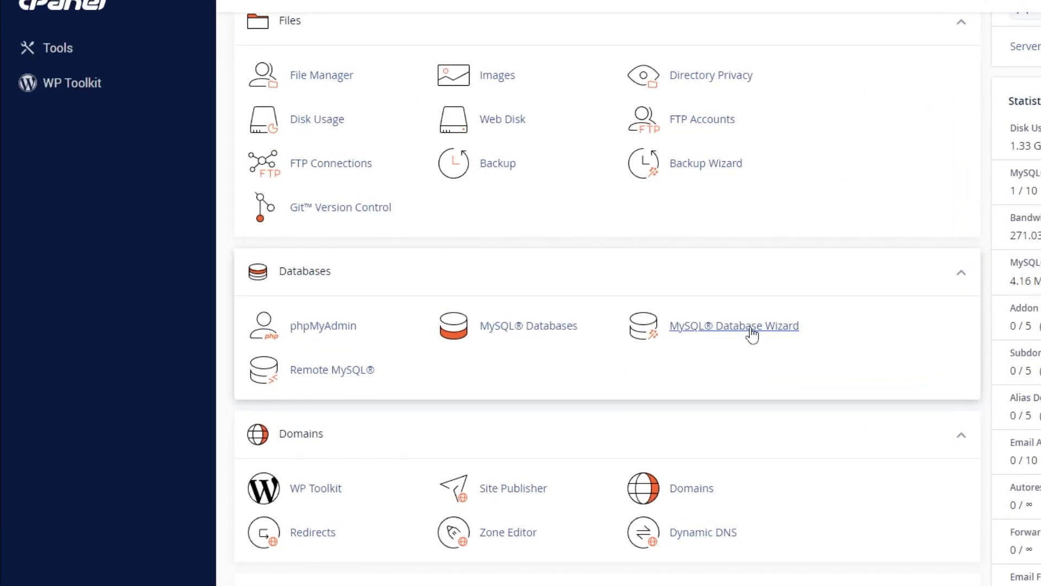
click(752, 332)
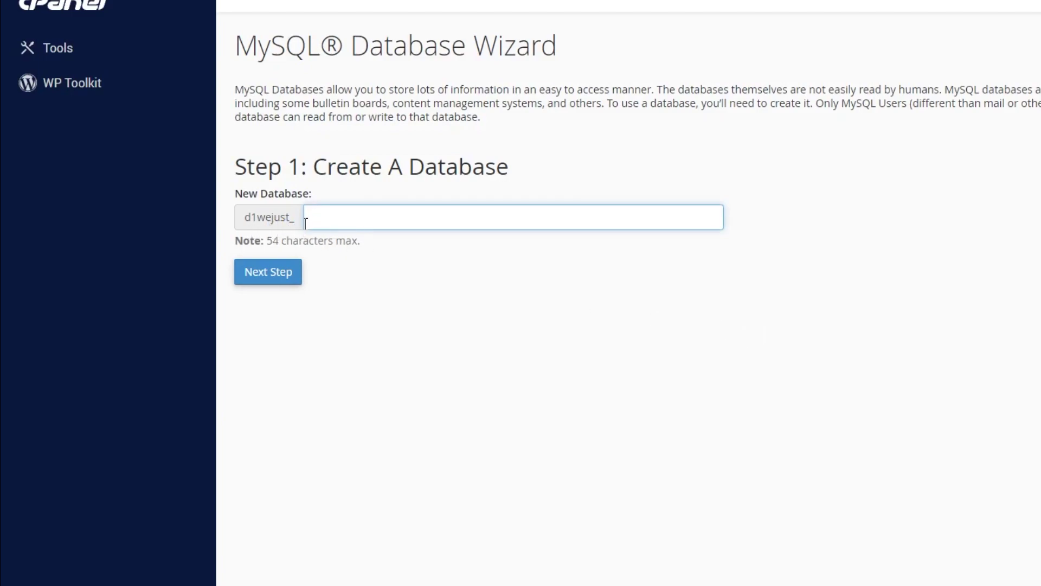
Create the bluedata database, recording its name in the notes.
text(bluedata)
drag(368, 219, 318, 220)
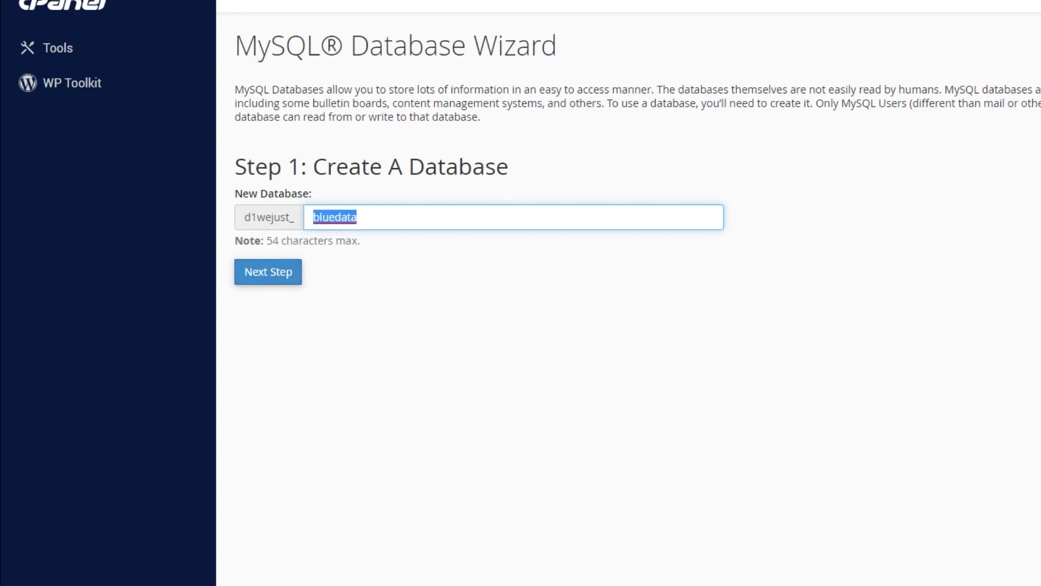
key(alt+Tab)
text(bluedata)
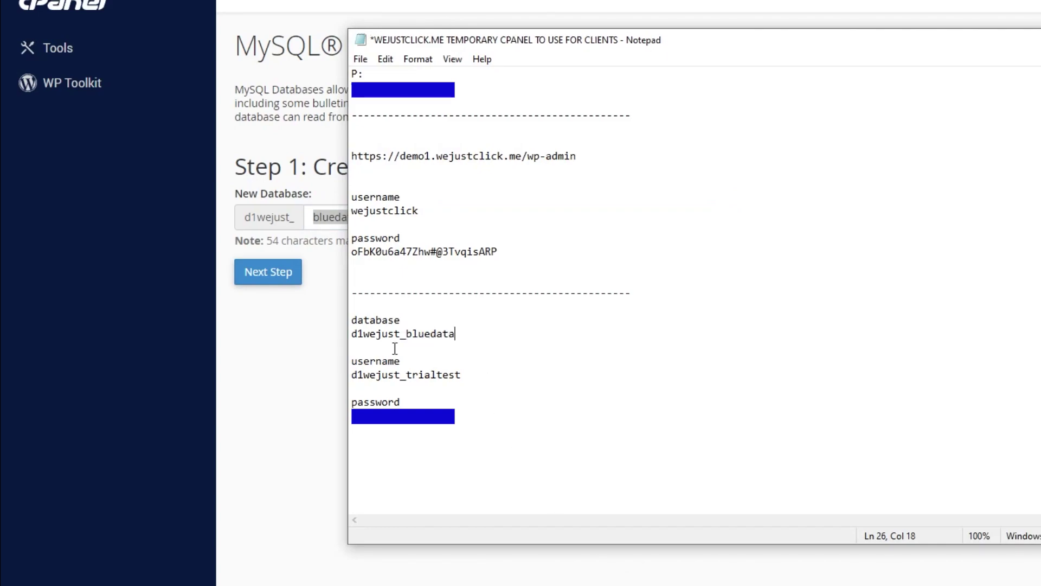
click(274, 281)
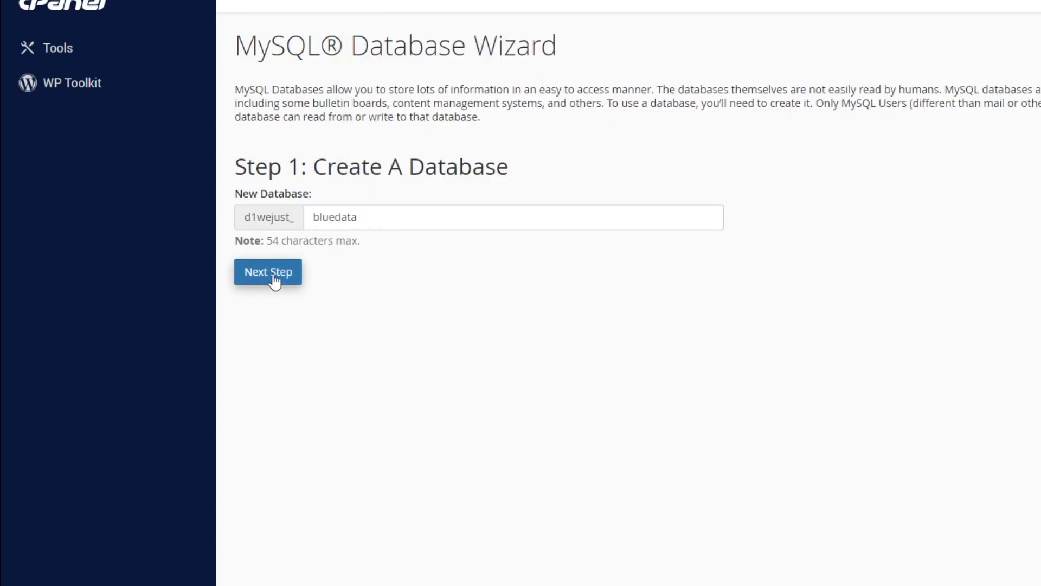
click(274, 281)
Enter database username demo1test and replace trialtest with it in the notes.
click(313, 193)
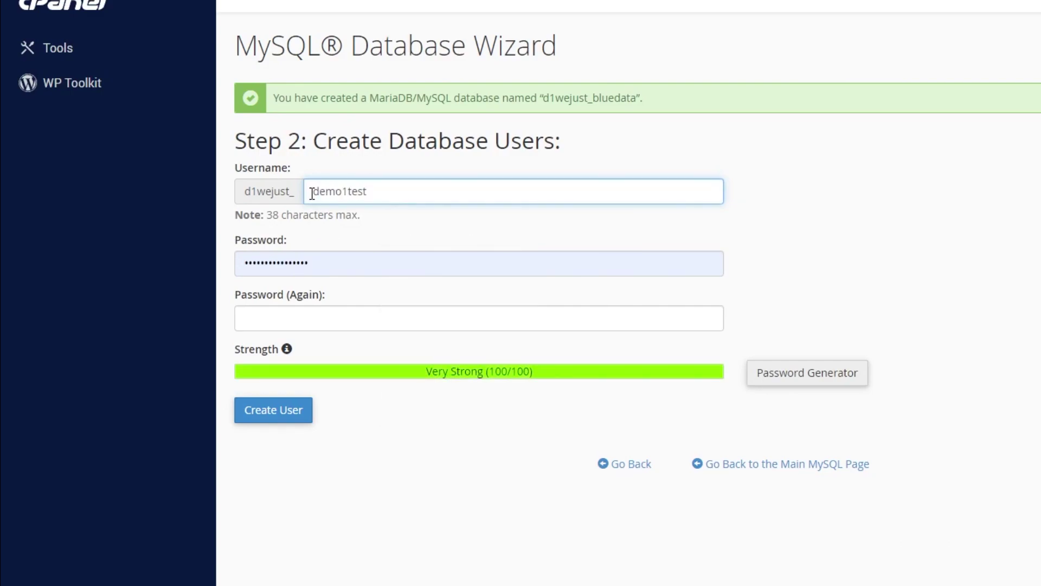
drag(399, 191, 302, 198)
key(ctrl+c)
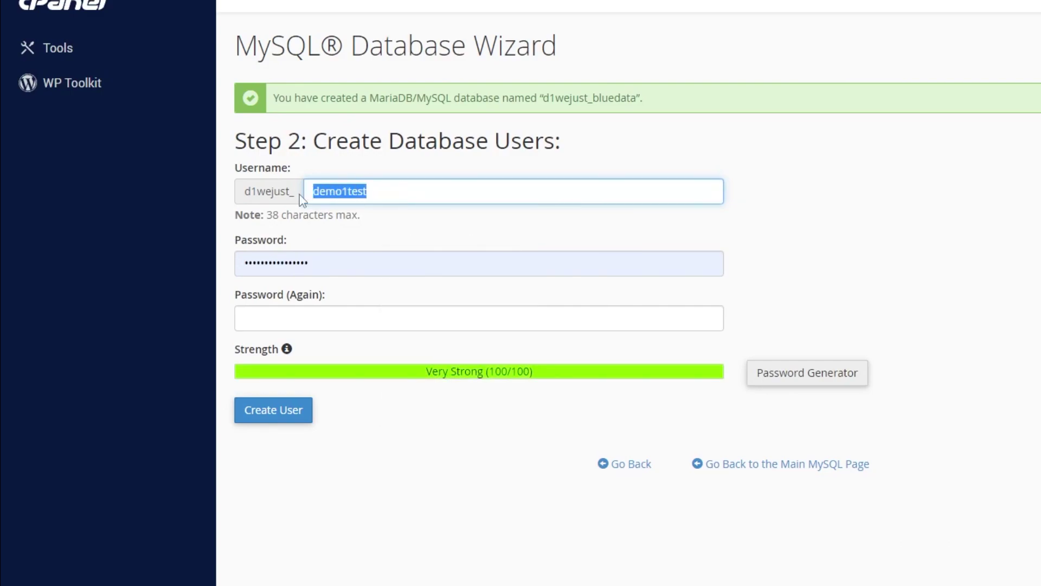
key(alt+Tab)
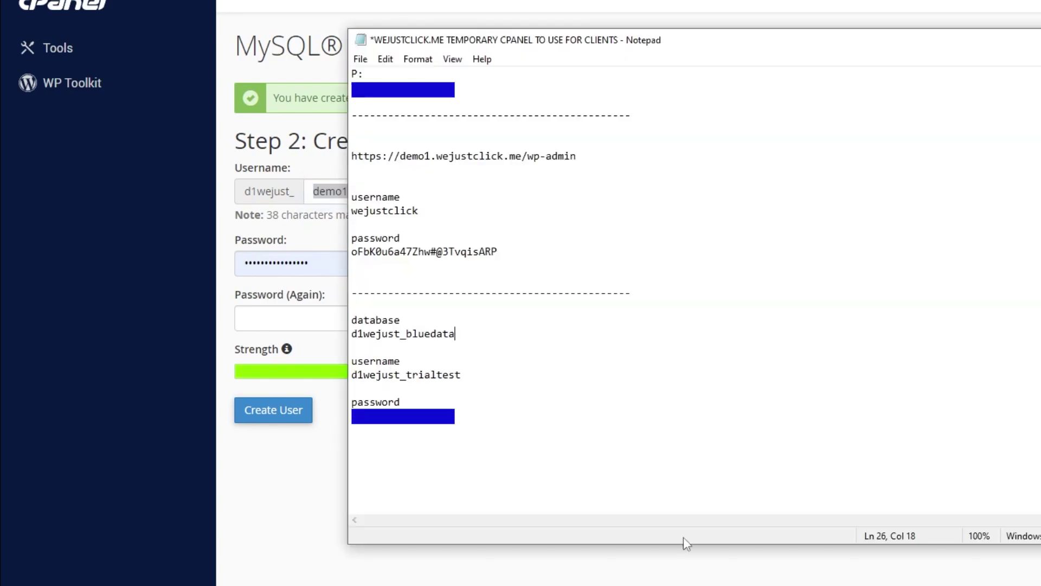
drag(448, 375, 410, 379)
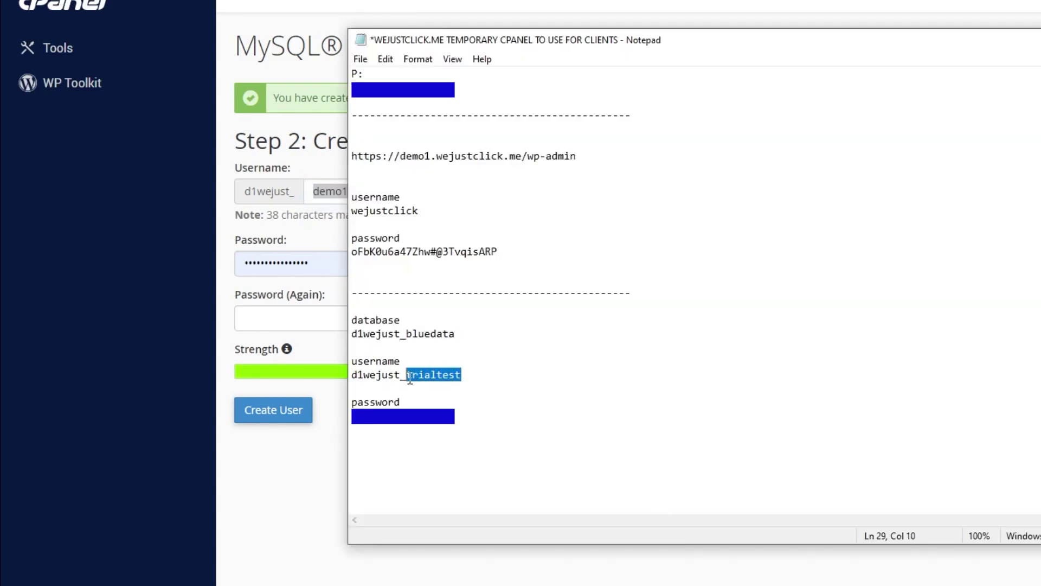
key(ctrl+v)
click(229, 493)
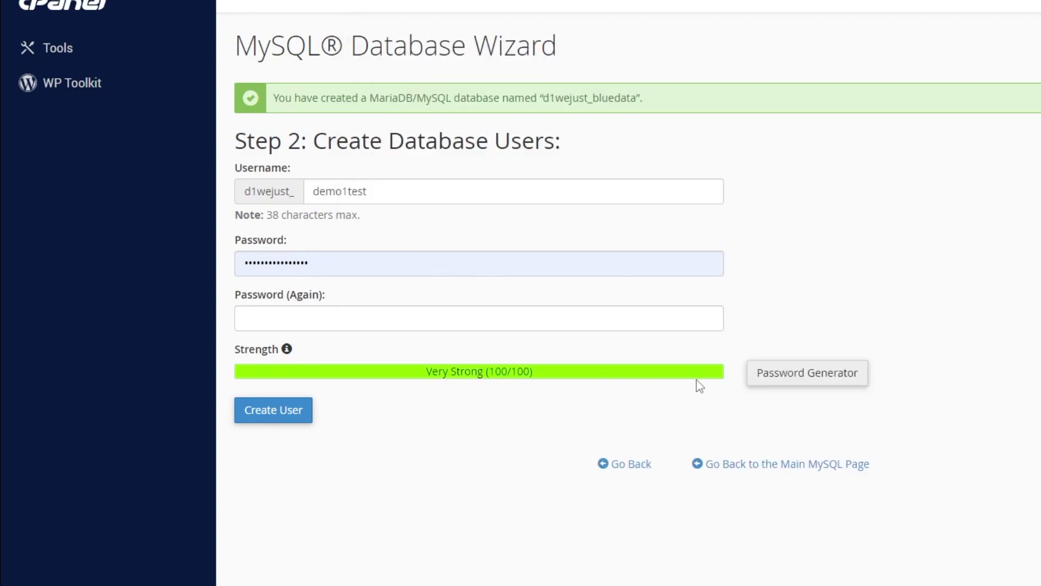
Generate a random password, save it in the notes, and create user demo1test.
click(776, 381)
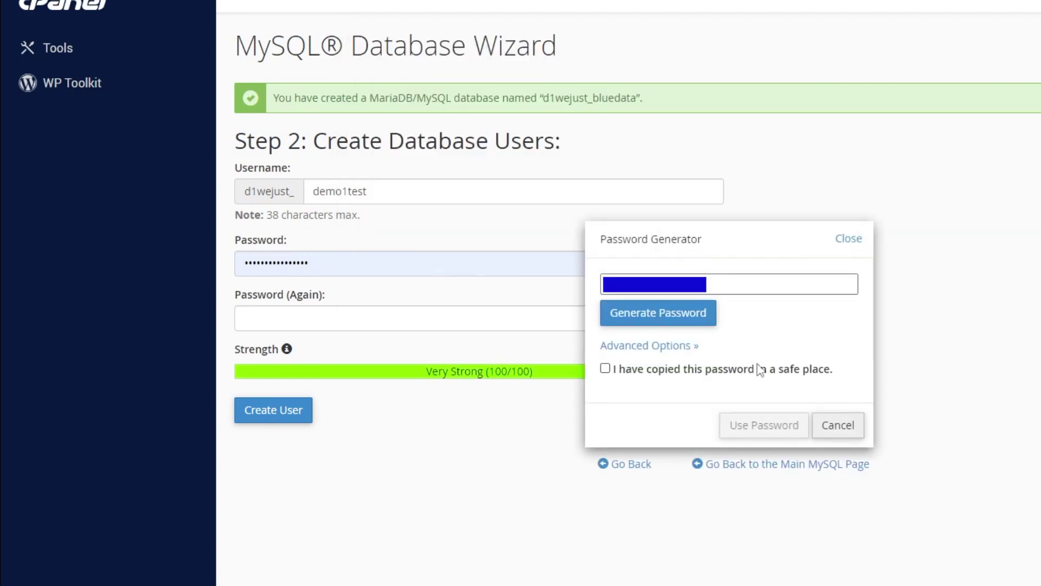
click(703, 321)
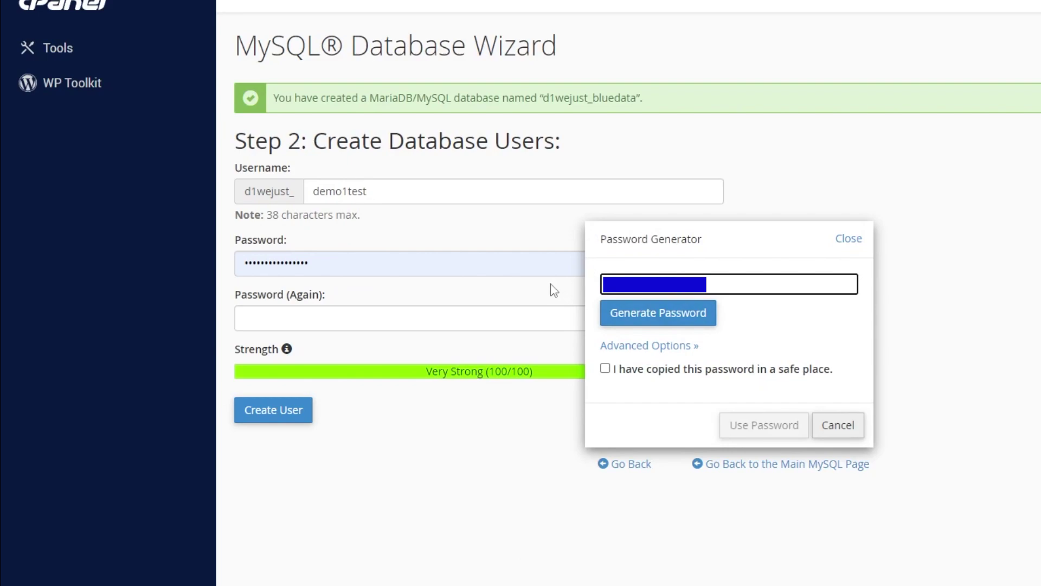
click(689, 374)
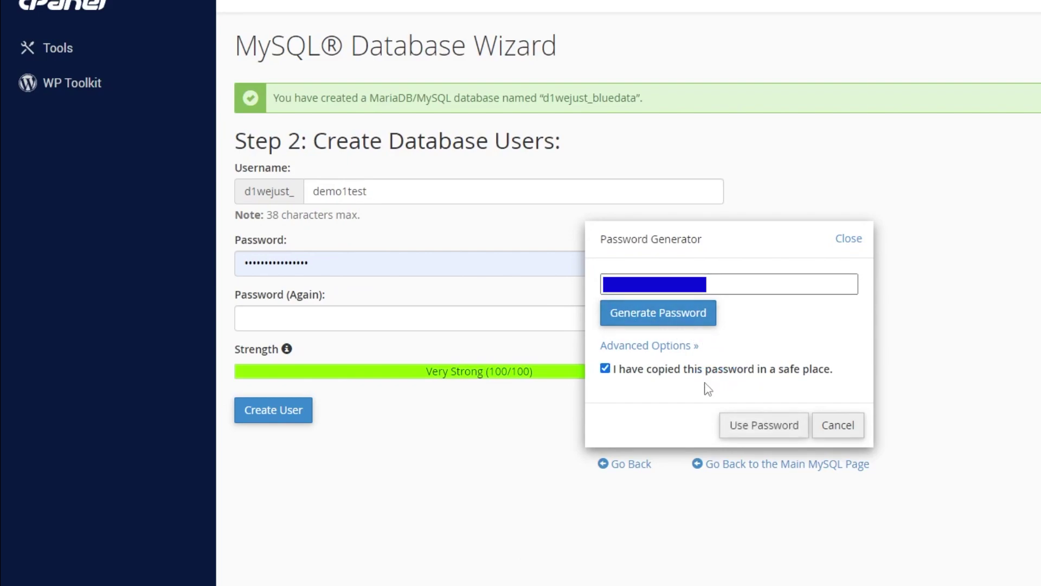
click(766, 426)
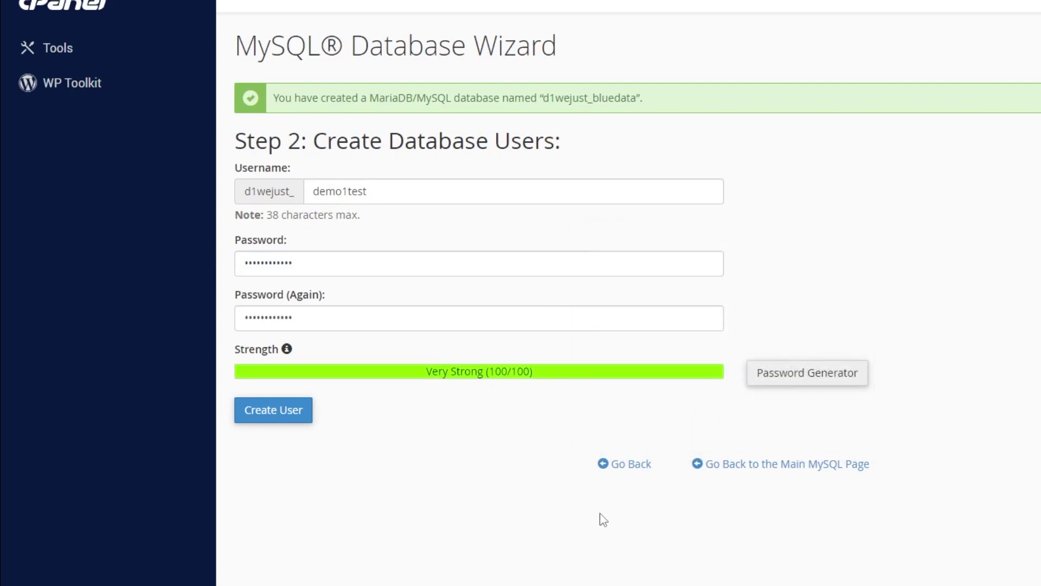
key(alt+Tab)
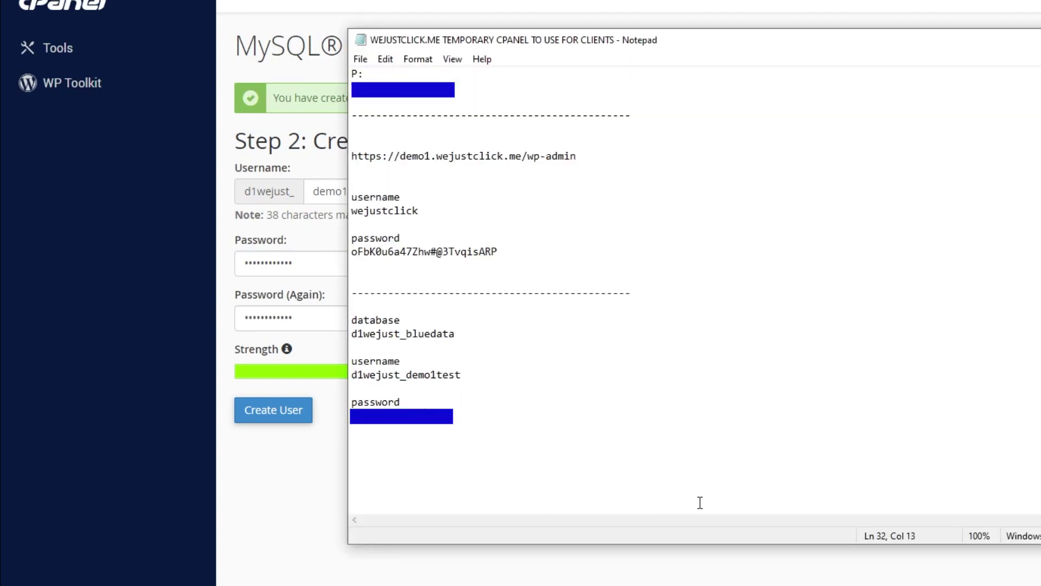
click(284, 419)
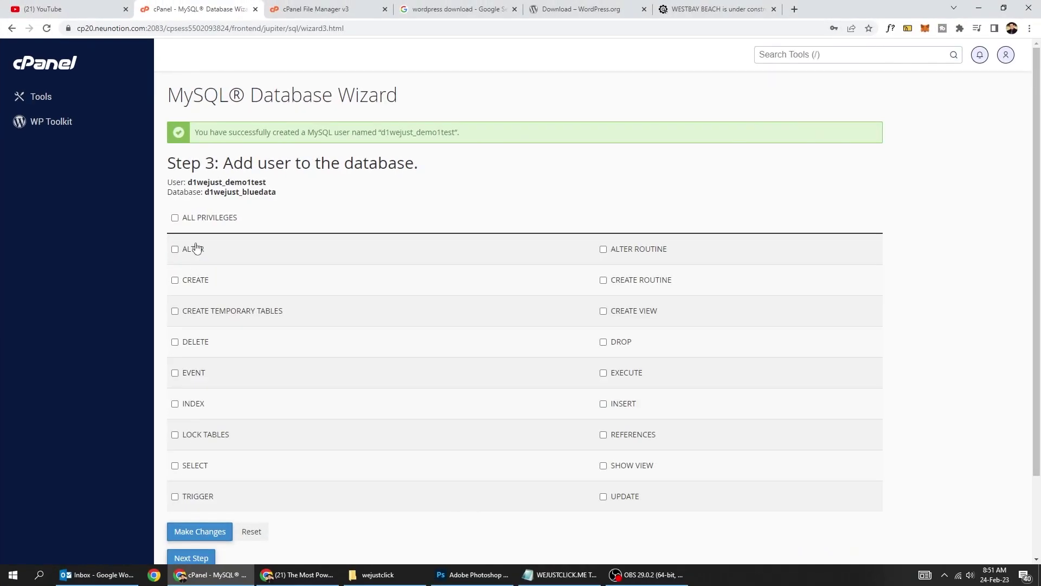
Grant demo1test all privileges on the bluedata database.
click(200, 220)
scroll(220, 494, down, 2)
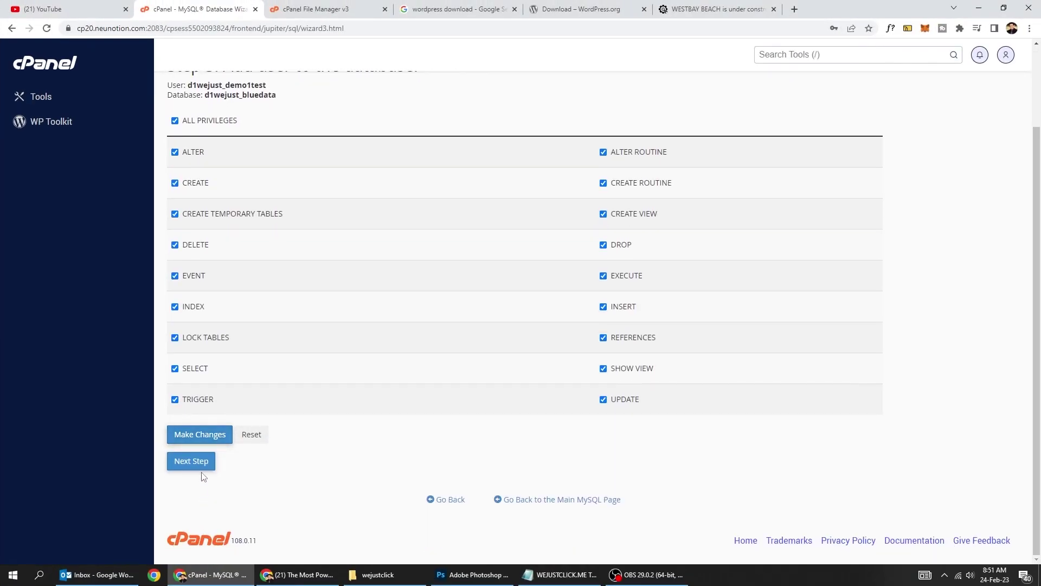
click(214, 462)
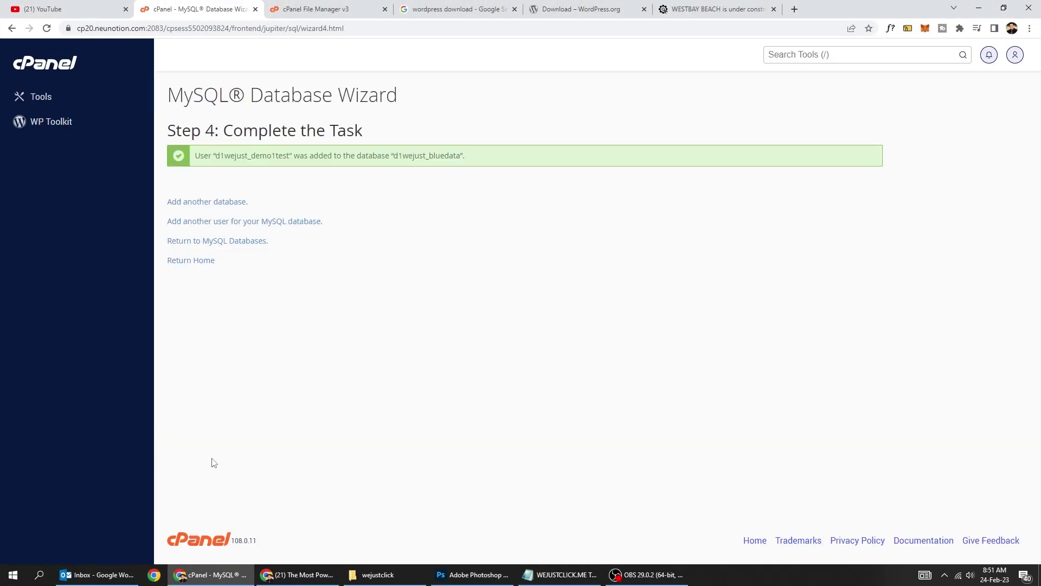
Load demo1.wejustclick.me in a new tab and start WordPress setup.
click(794, 10)
click(408, 28)
text(demo1)
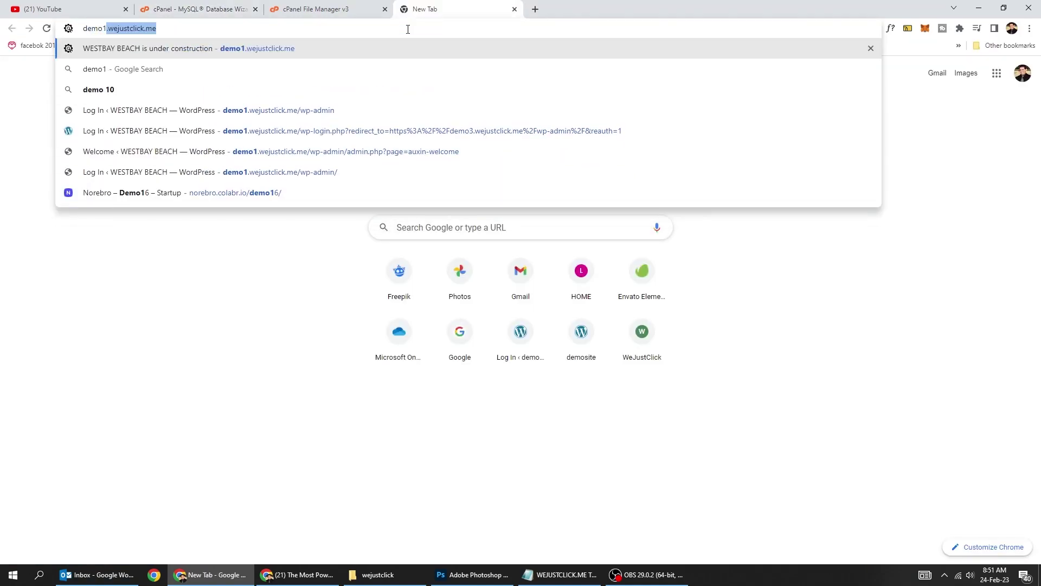
key(Return)
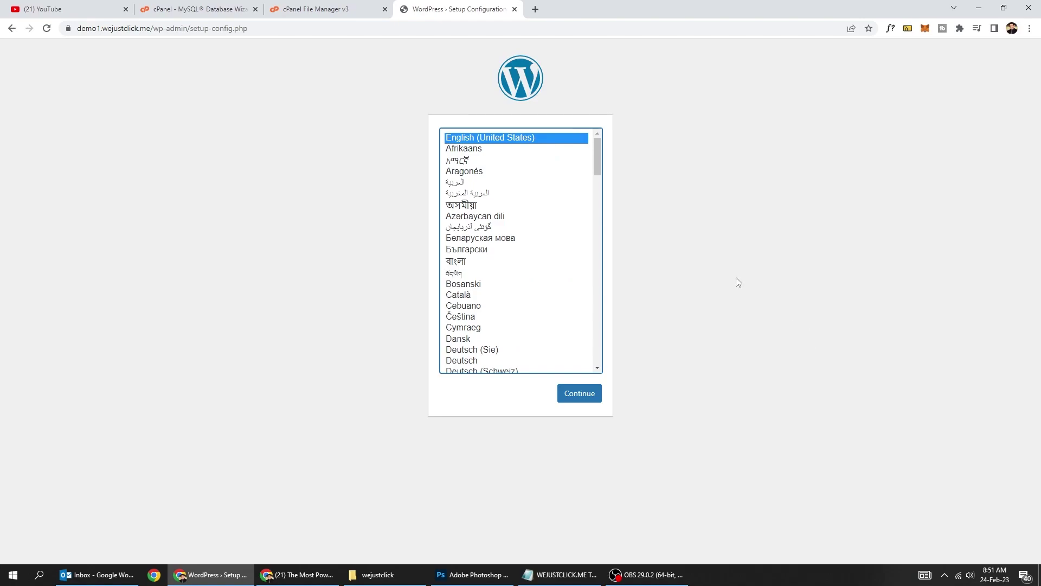
click(594, 397)
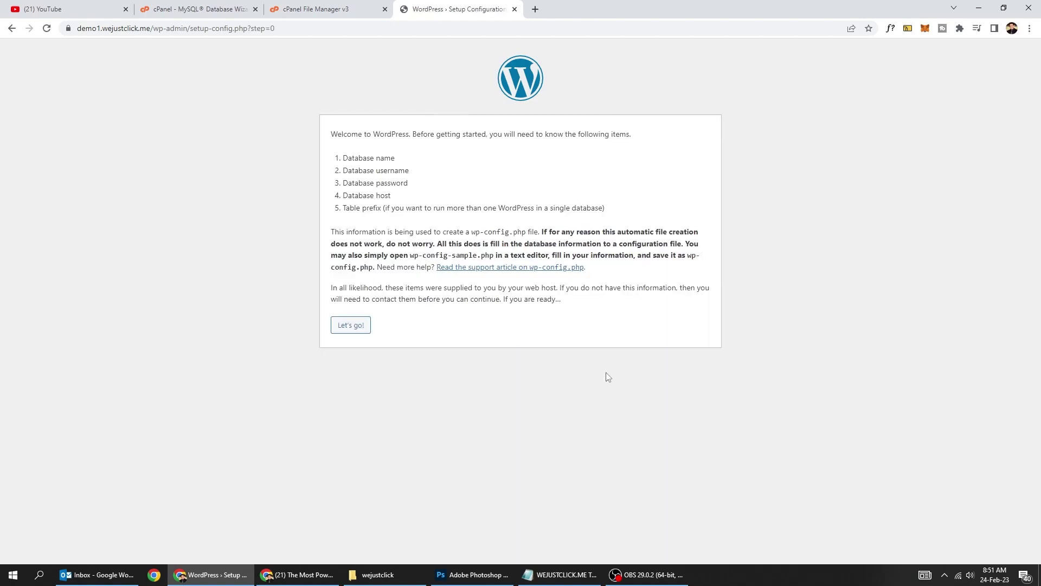
click(351, 325)
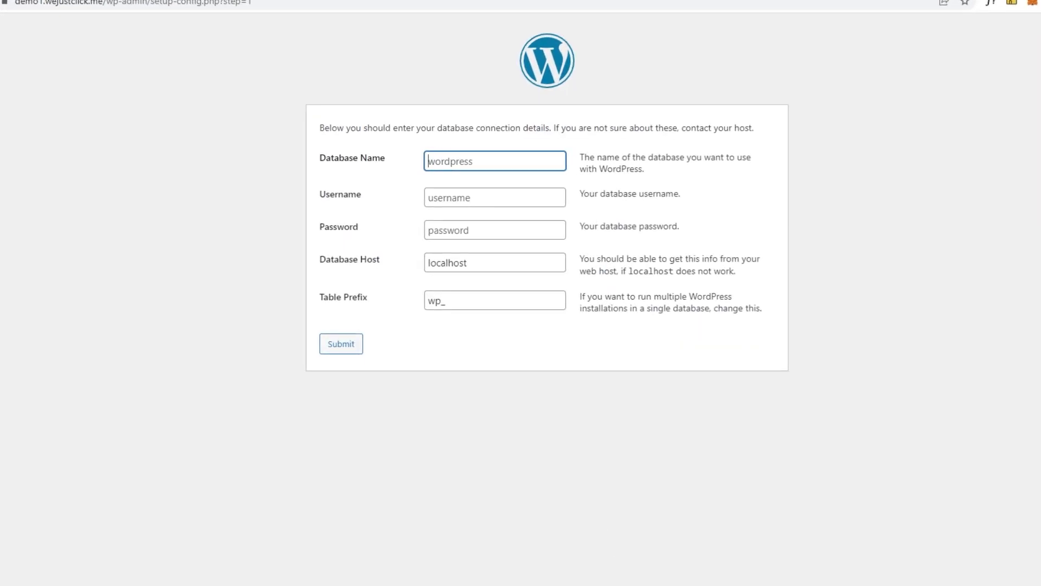
Paste database name d1wejust_bluedata and its username from the notes into the form.
click(632, 582)
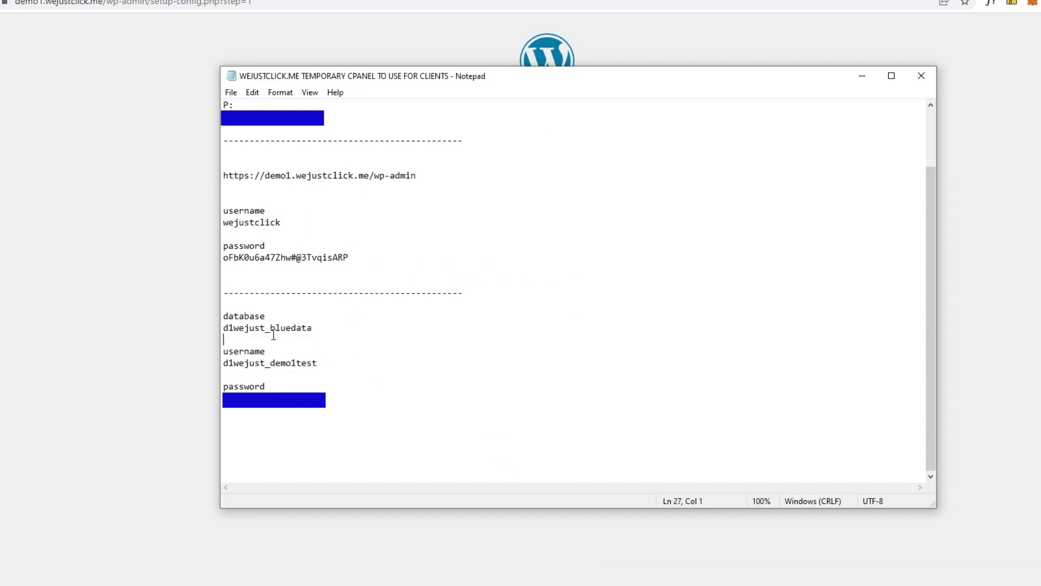
drag(312, 327, 219, 332)
key(ctrl+c)
click(186, 353)
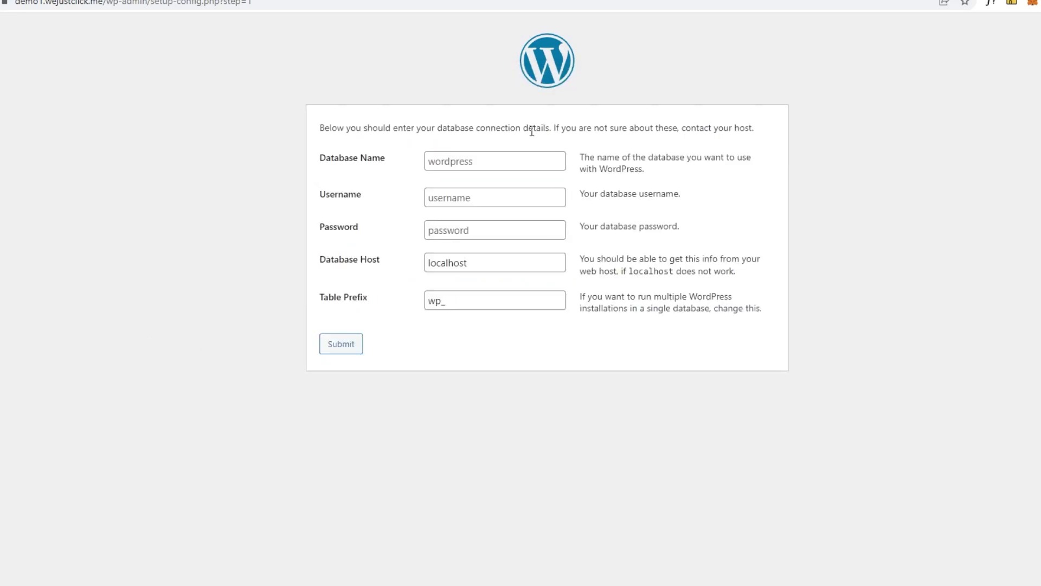
click(479, 157)
key(ctrl+v)
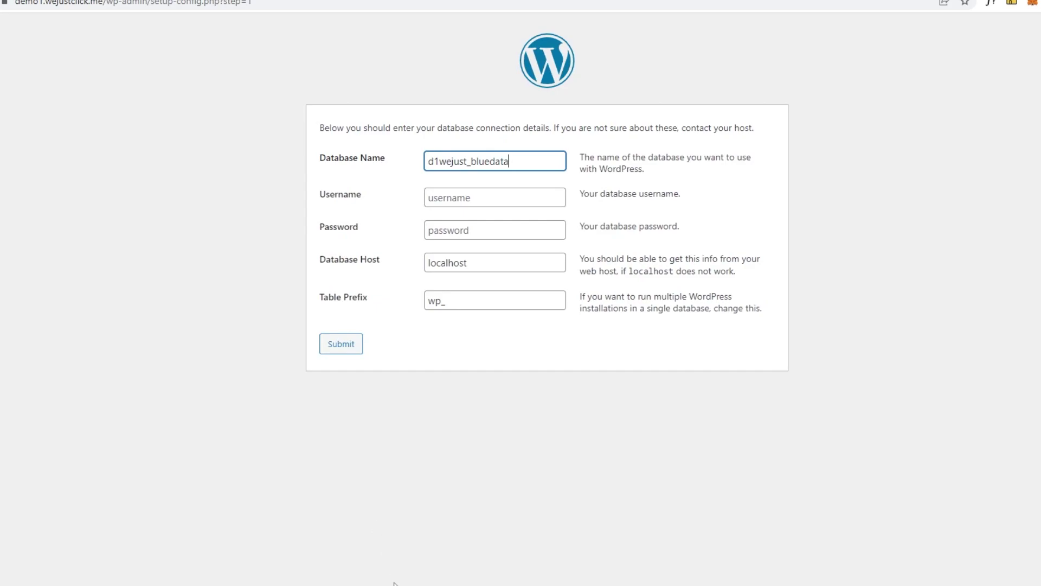
click(394, 583)
drag(318, 363, 223, 366)
key(ctrl+c)
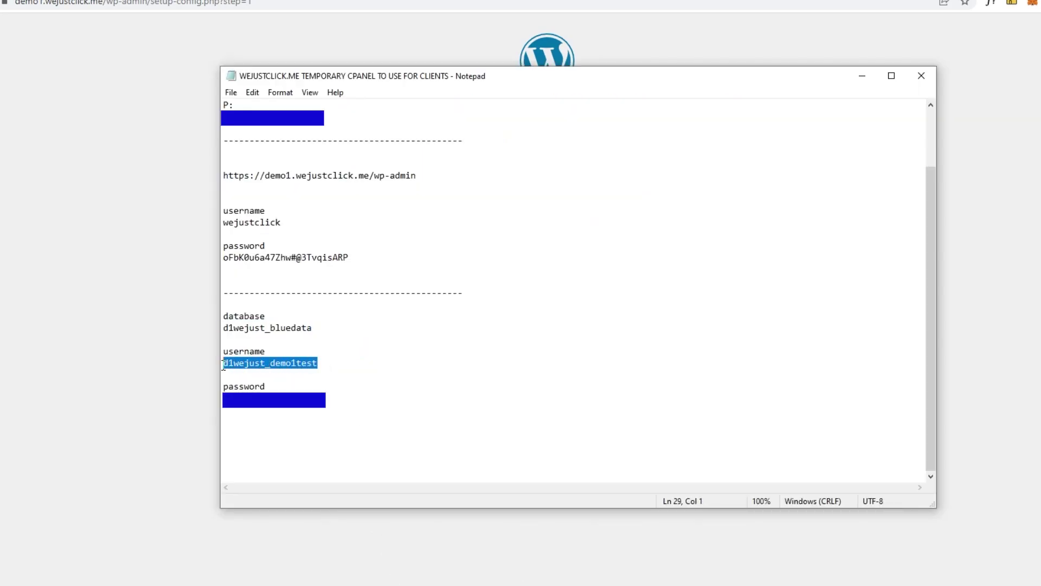
click(169, 371)
click(436, 202)
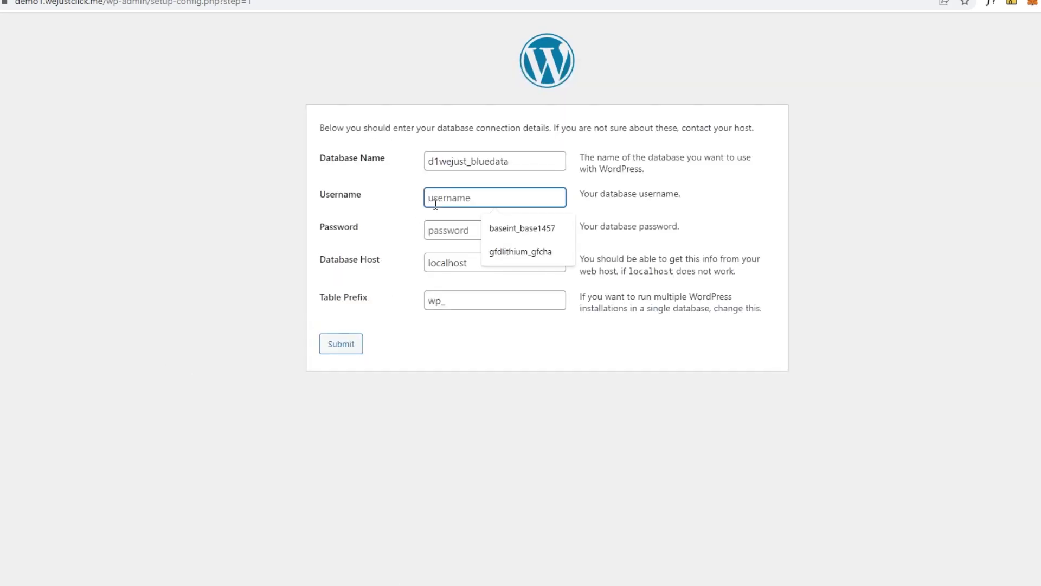
key(ctrl+v)
Paste the database password from the notes and submit the connection details.
key(alt+Tab)
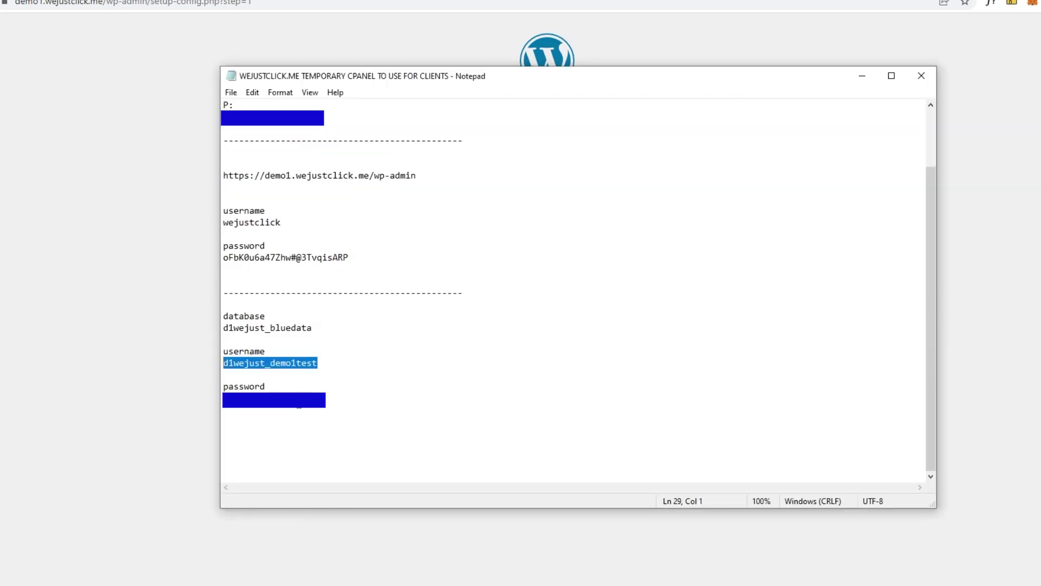
drag(298, 402, 245, 402)
click(140, 402)
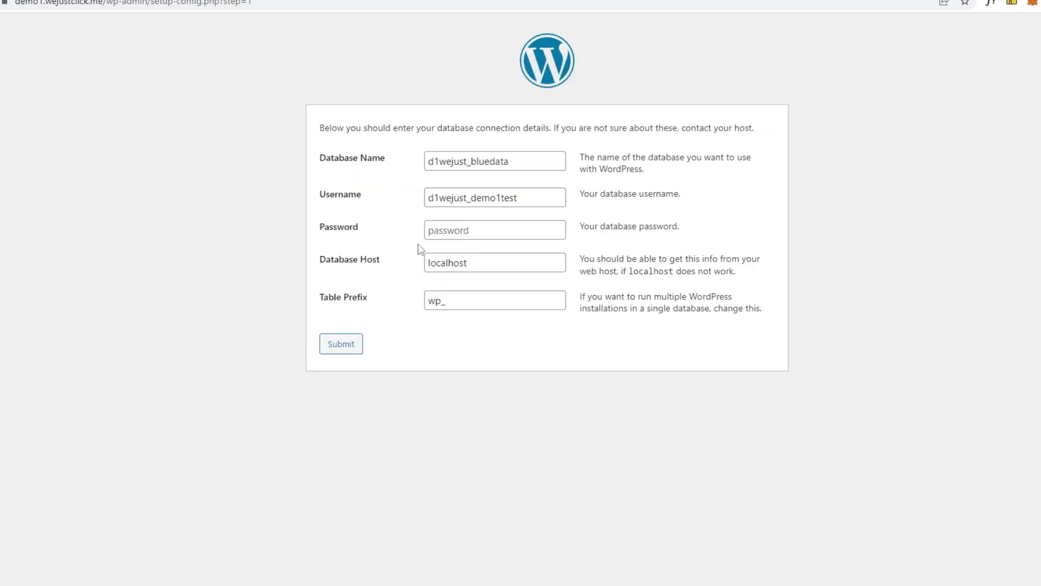
key(Tab)
key(ctrl+v)
click(338, 352)
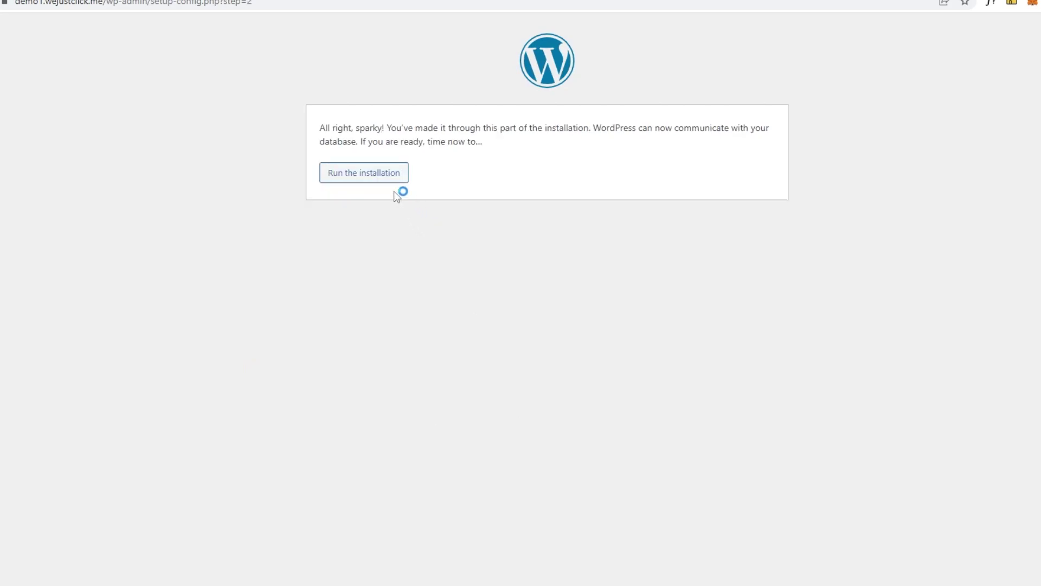
Install WordPress with site title Blue Basement, admin bluebasement and the saved email.
key(Tab)
key(Return)
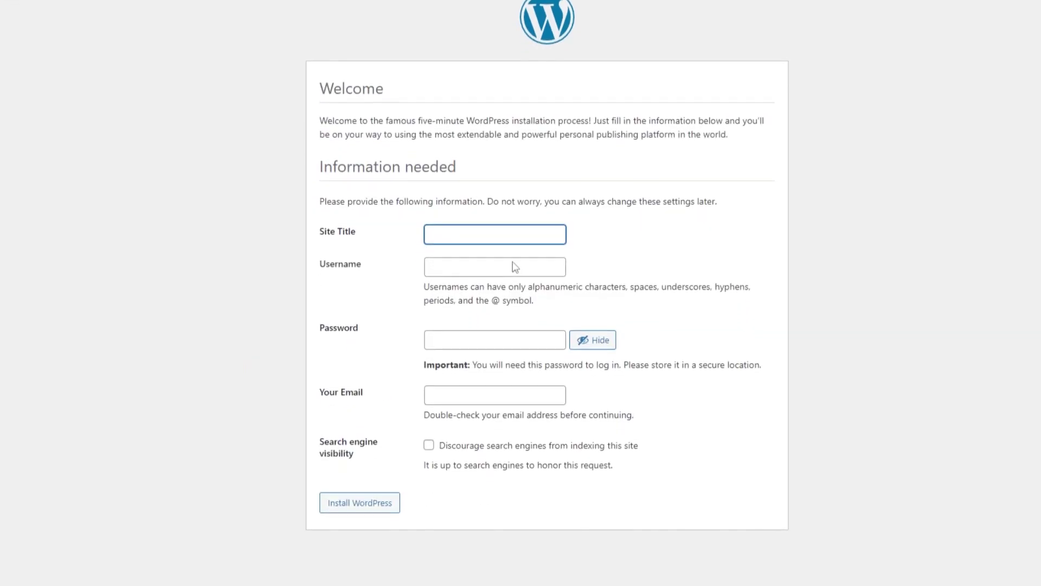
click(482, 236)
text(Blue Basement)
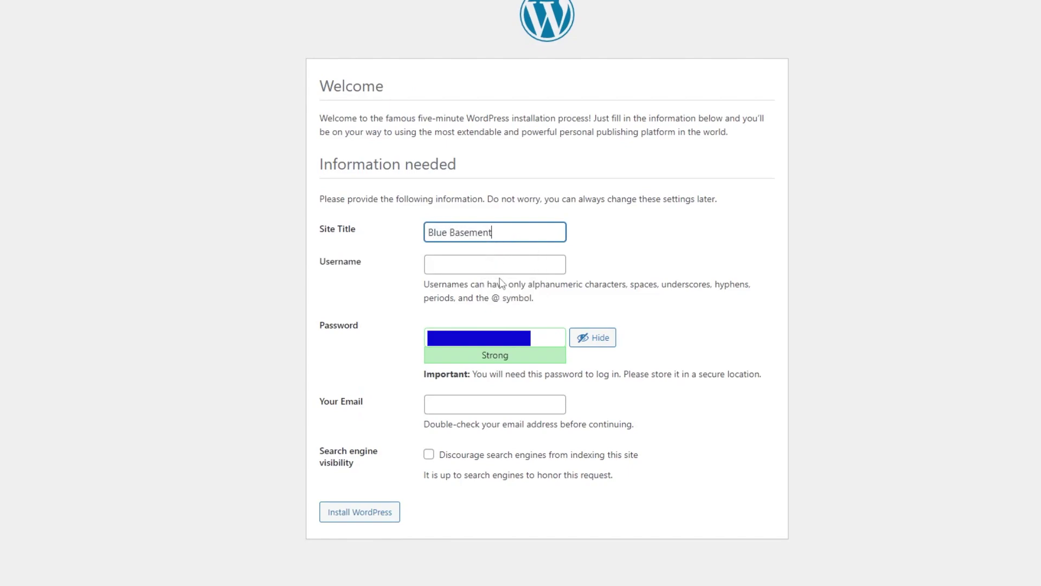
click(496, 271)
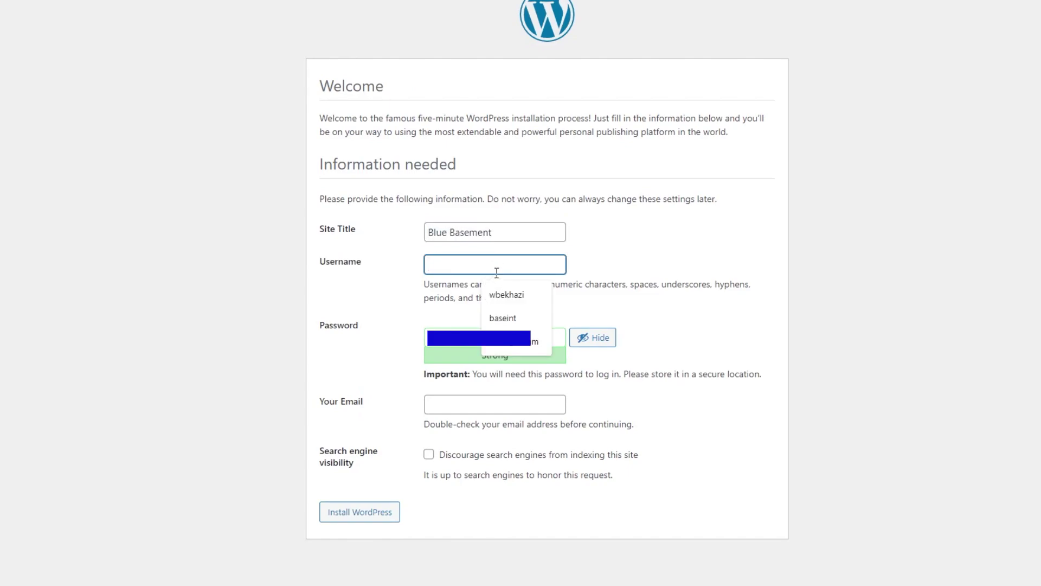
text(bluebasement)
click(546, 339)
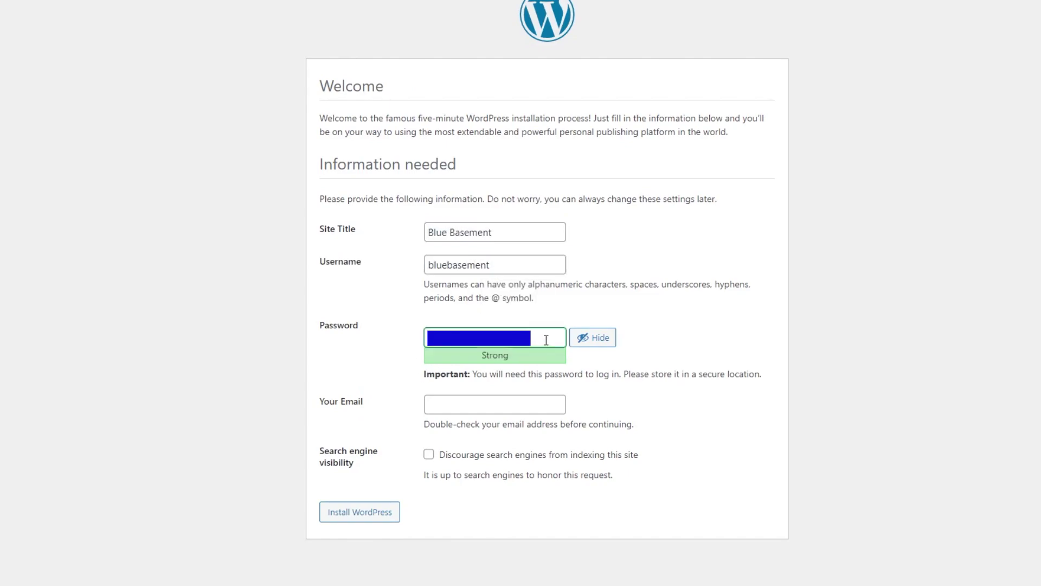
click(443, 405)
click(545, 433)
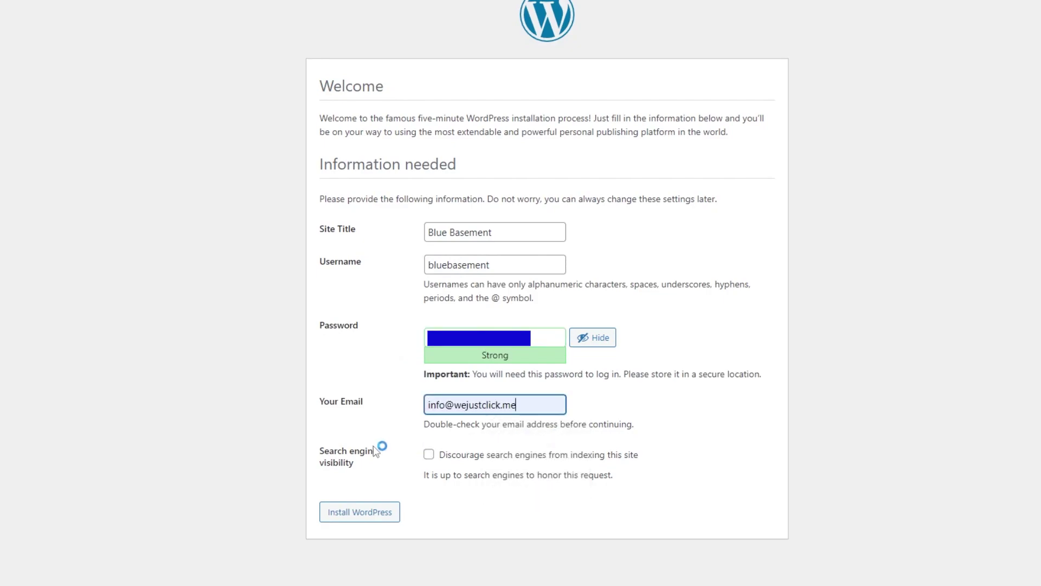
click(386, 513)
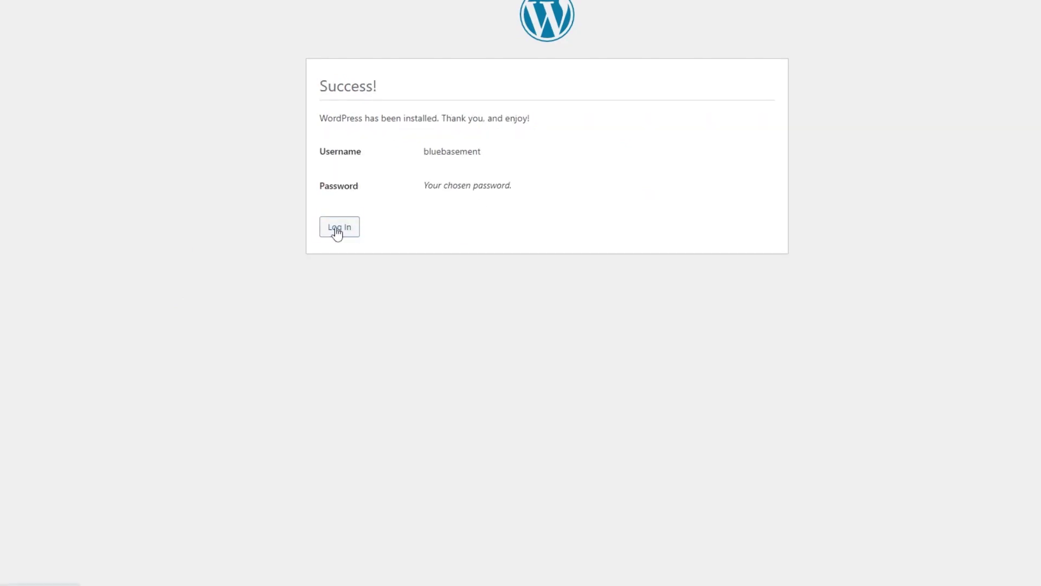
Log in to the dashboard as bluebasement with the saved credentials.
click(337, 226)
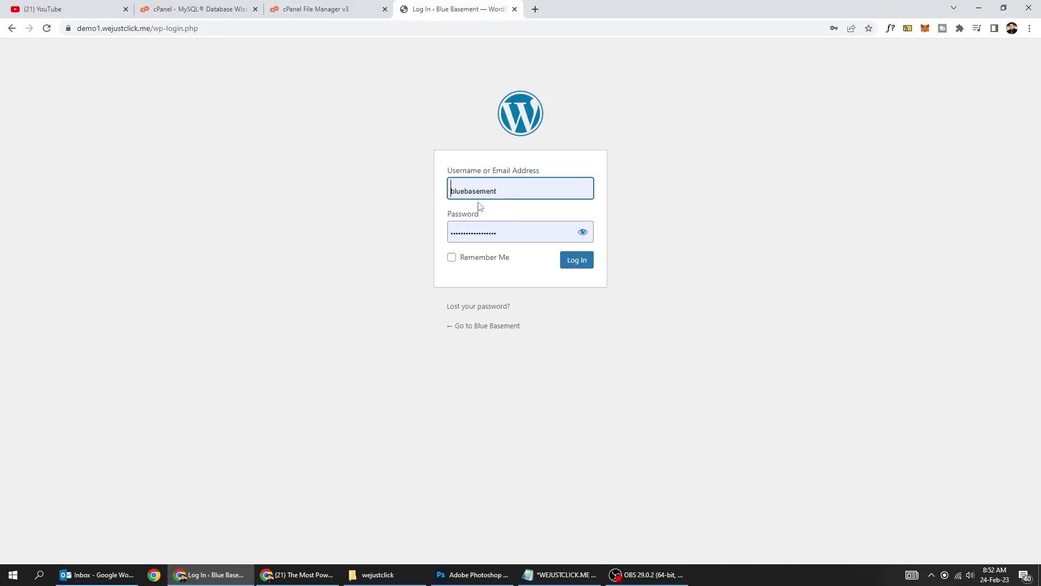
click(234, 334)
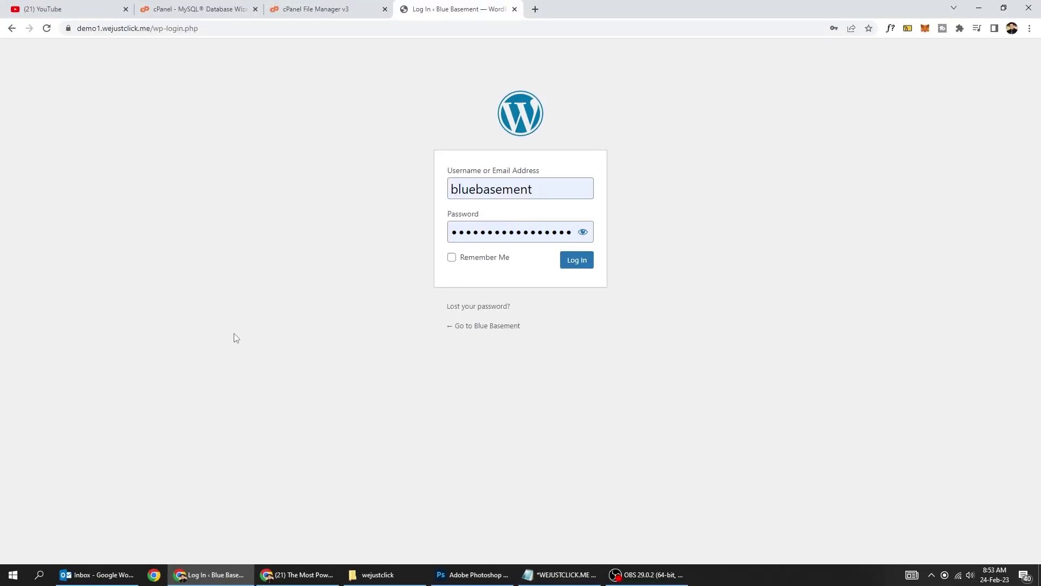
click(567, 265)
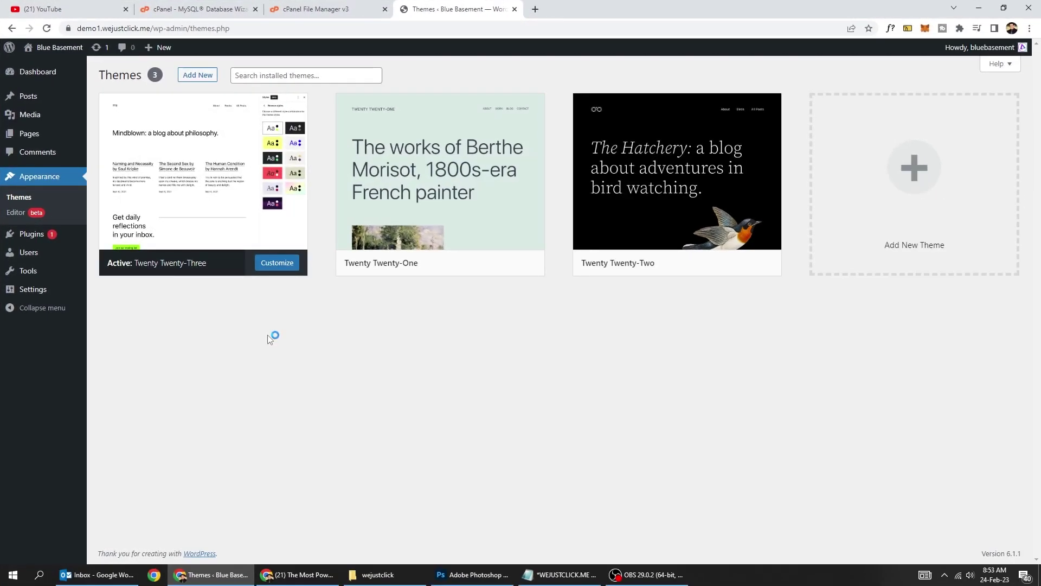
Open Visit Site in a new tab and view the Hello world! homepage.
right_click(46, 66)
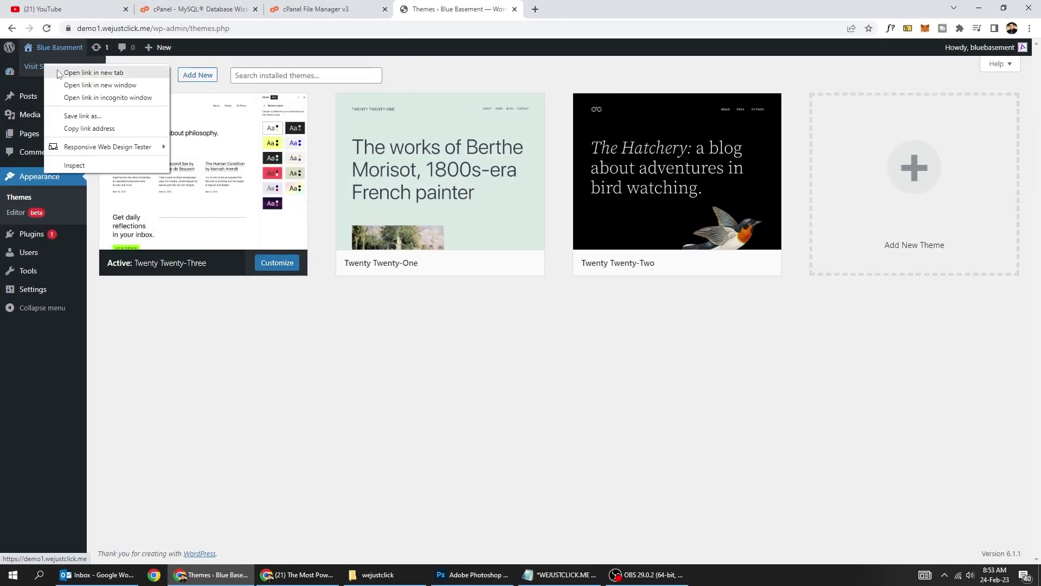
click(93, 72)
click(560, 9)
scroll(474, 252, down, 2)
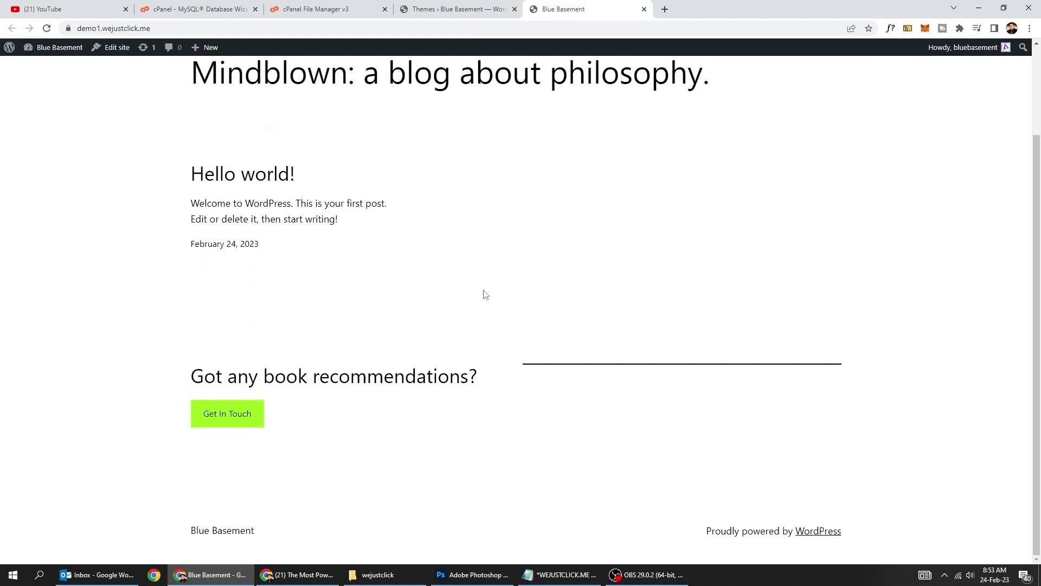